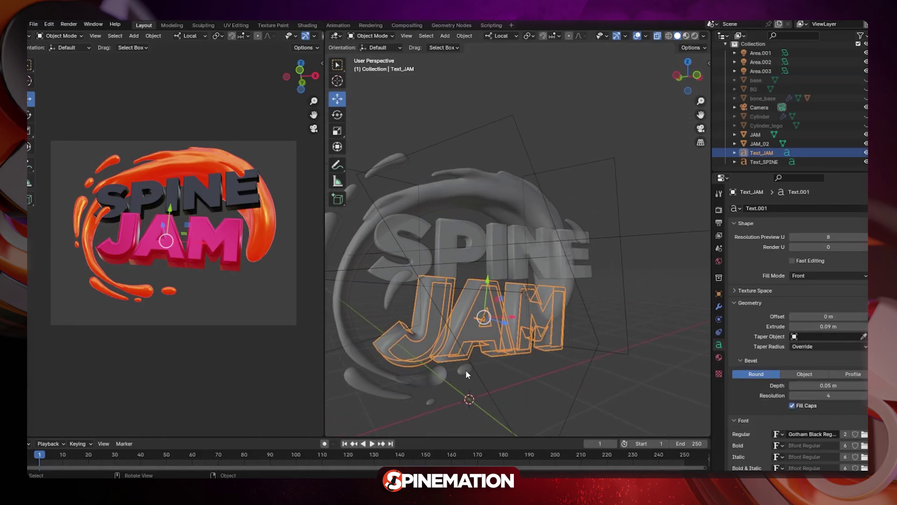
# Display the 3D logo in Material Preview shading in the perspective viewport and widen the camera viewport beside it
pyautogui.click(465, 371)
pyautogui.moveTo(565, 381); pyautogui.dragTo(530, 388)
pyautogui.click(686, 36)
pyautogui.moveTo(631, 201)
pyautogui.mouseDown()
pyautogui.moveTo(616, 218)
pyautogui.moveTo(526, 204)
pyautogui.moveTo(566, 236)
pyautogui.moveTo(423, 166)
pyautogui.mouseUp()
pyautogui.scroll(-3, 566, 236)
pyautogui.moveTo(325, 117); pyautogui.dragTo(413, 89)
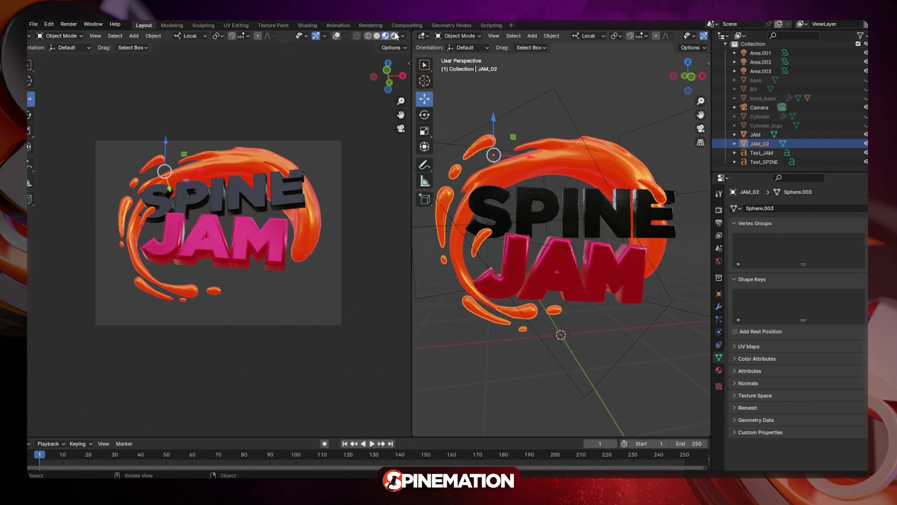
# Preview the logo through the camera view with Rendered shading
pyautogui.click(395, 36)
pyautogui.scroll(2, 365, 241)
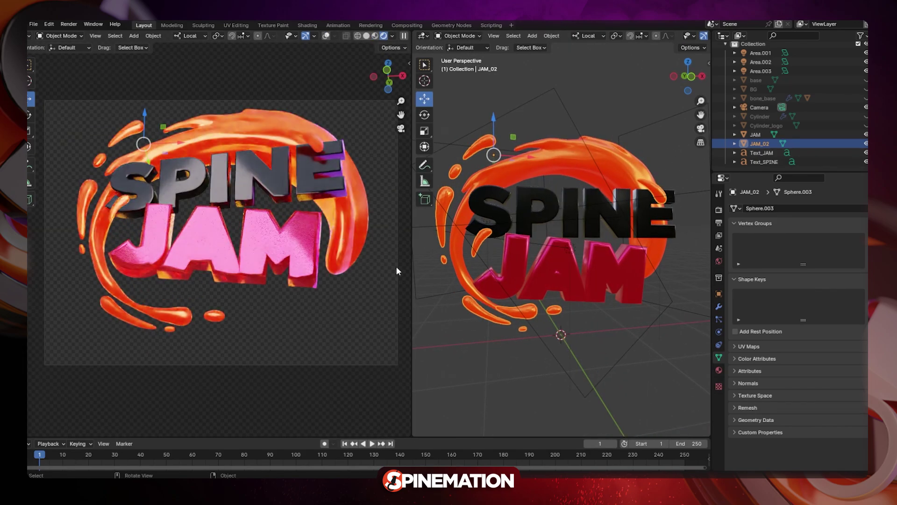
pyautogui.moveTo(397, 266); pyautogui.dragTo(501, 220)
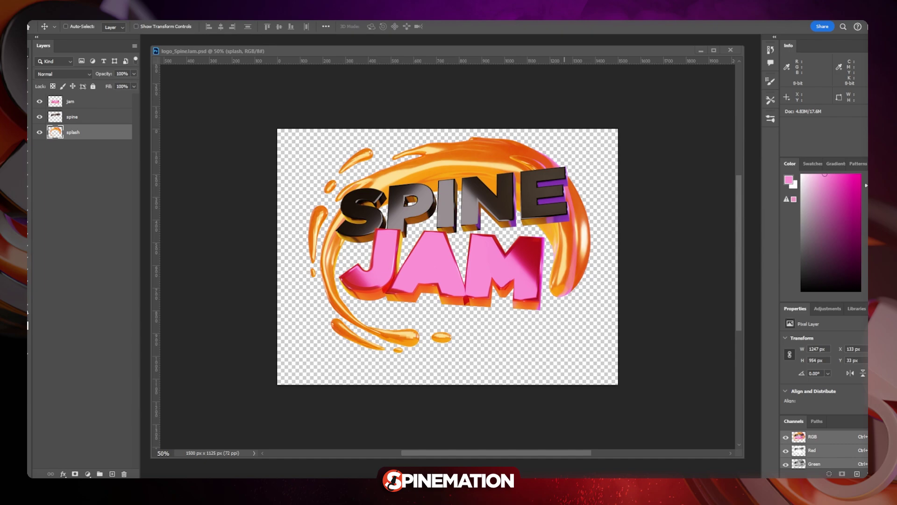
# In Photoshop, set the ruler origin at the canvas centre and export the layers with PhotoshopToSpine, writing Spine JSON and images to ./spinejam_img/
pyautogui.moveTo(40, 101)
pyautogui.mouseDown()
pyautogui.moveTo(40, 117)
pyautogui.moveTo(41, 102)
pyautogui.mouseUp()
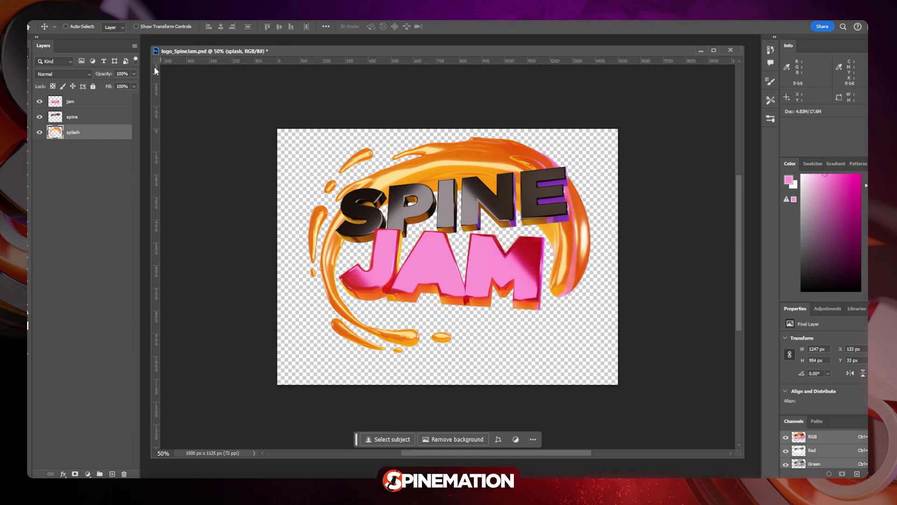
pyautogui.moveTo(157, 60); pyautogui.dragTo(455, 249)
pyautogui.click(34, 21)
pyautogui.moveTo(53, 251)
pyautogui.click(197, 334)
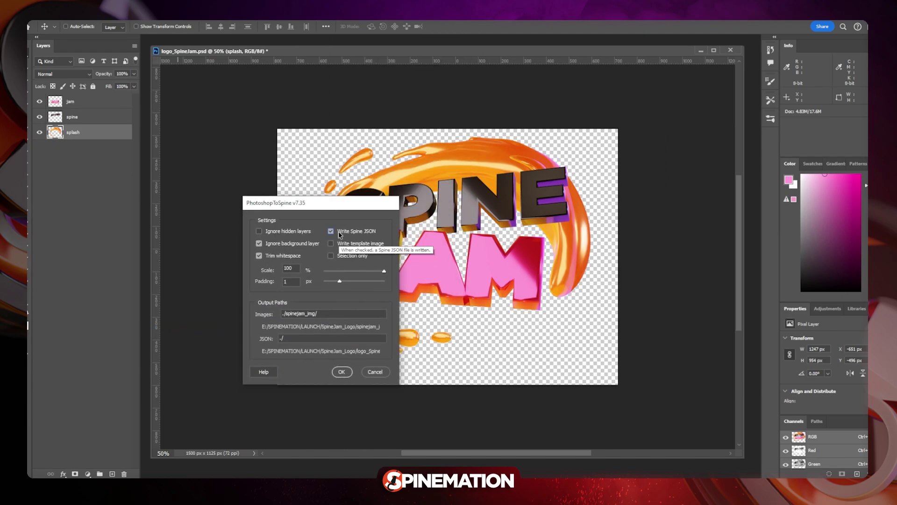
pyautogui.click(341, 371)
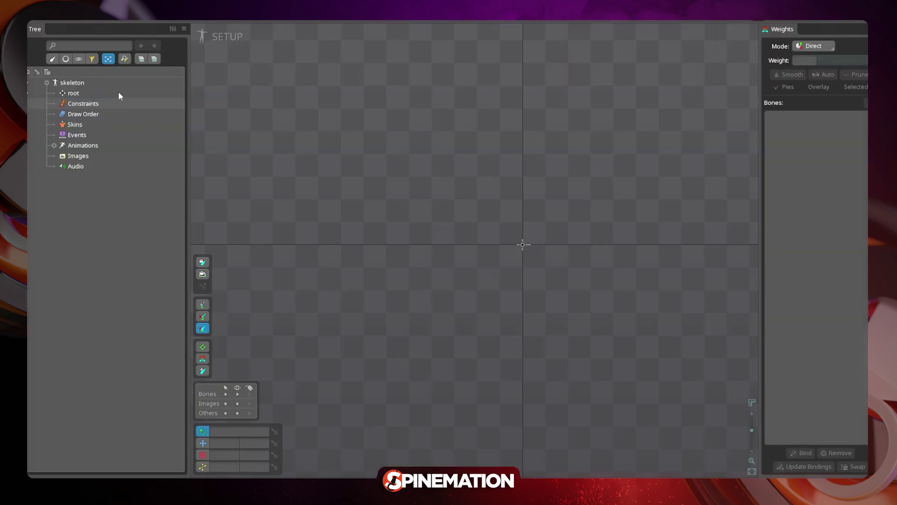
# In Spine, import the exported logo_SpineJam JSON data as a skeleton in a new project
pyautogui.click(31, 27)
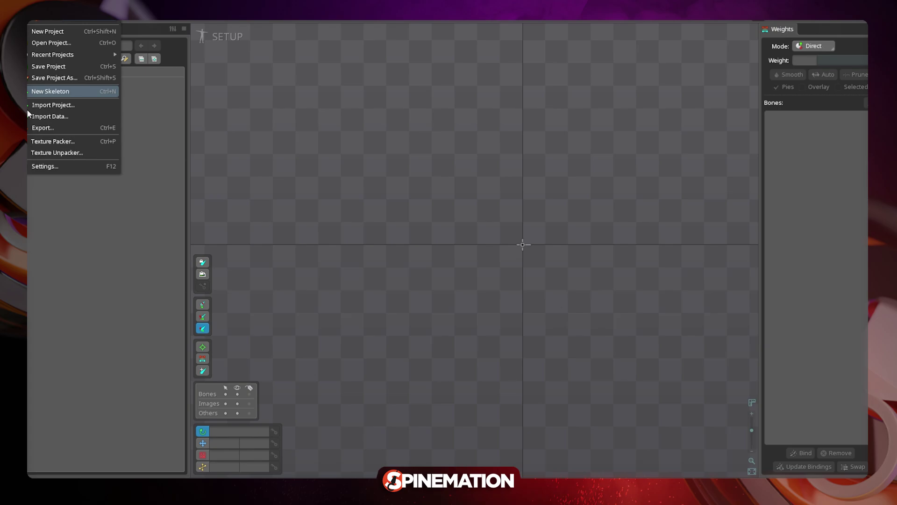
pyautogui.click(39, 117)
pyautogui.click(521, 232)
pyautogui.click(222, 155)
pyautogui.doubleClick(222, 156)
pyautogui.click(370, 293)
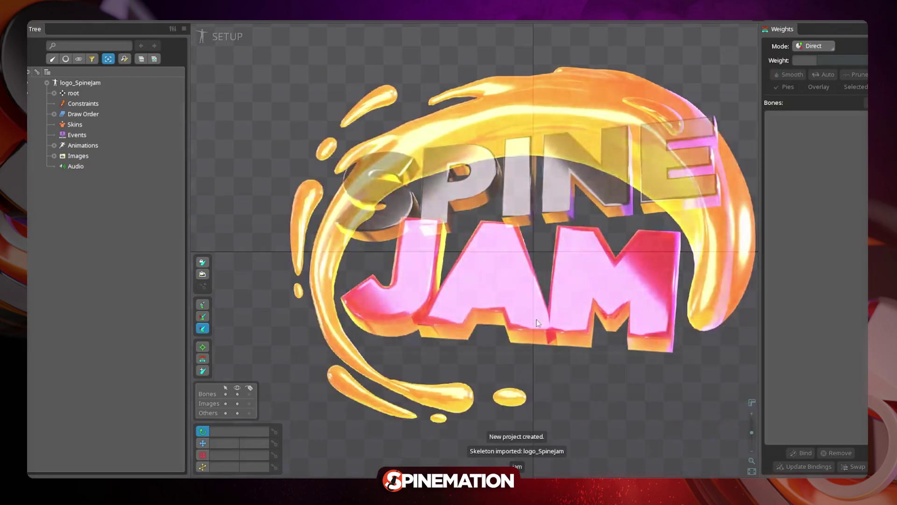
# Create a bone under root at the middle of the word JAM and name it jam_root
pyautogui.click(73, 93)
pyautogui.click(76, 106)
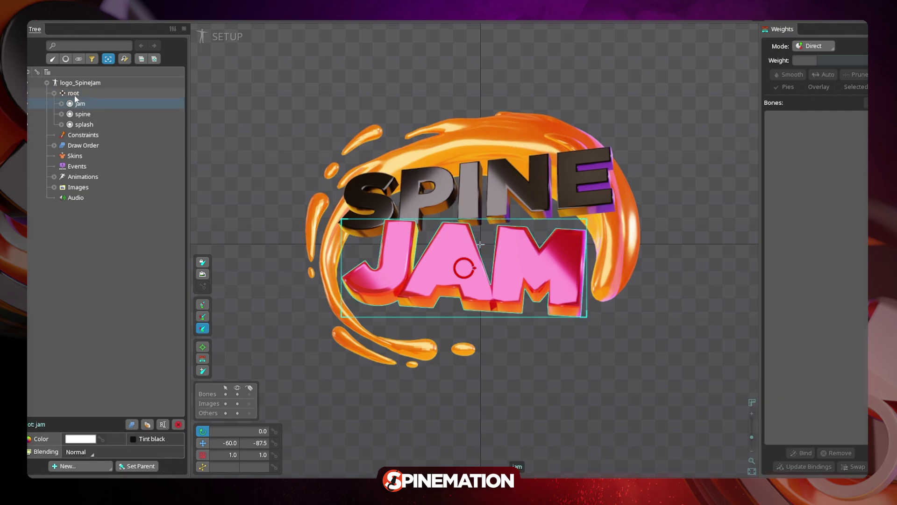
pyautogui.click(72, 94)
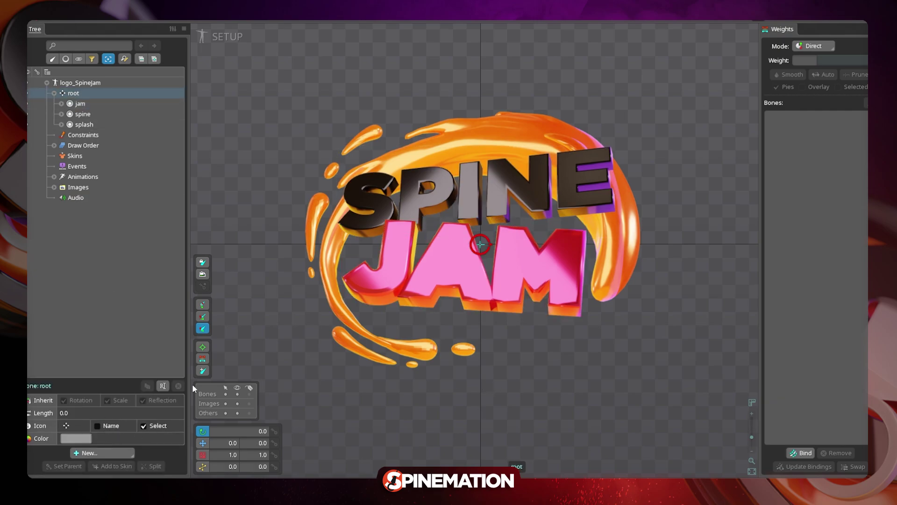
pyautogui.click(203, 370)
pyautogui.click(464, 257)
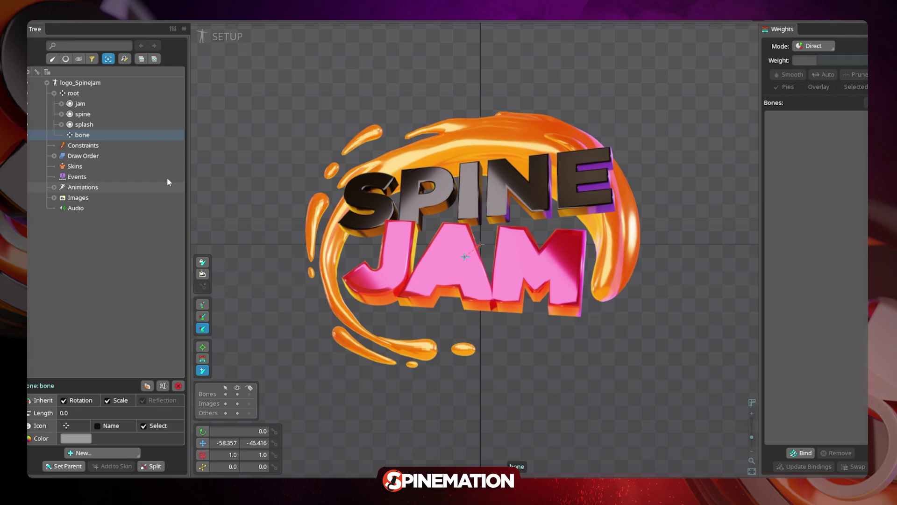
pyautogui.doubleClick(82, 136)
pyautogui.write('jam_')
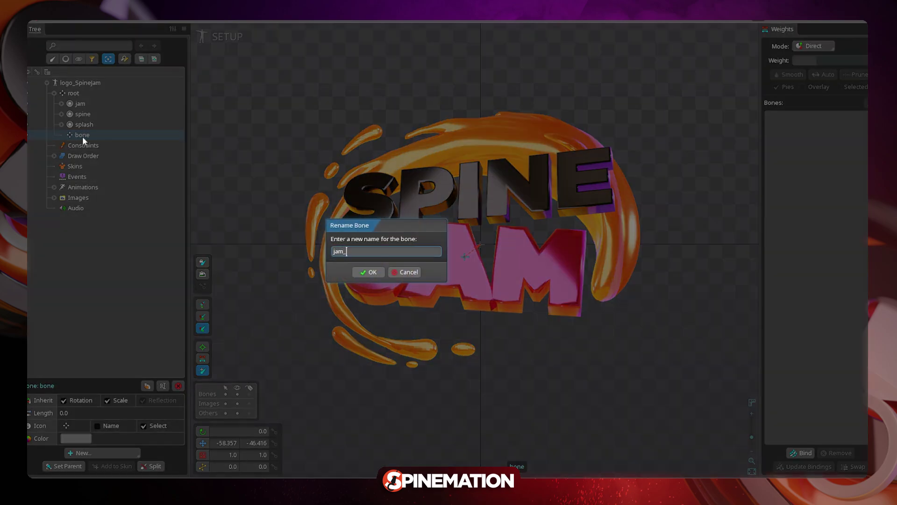
pyautogui.write('root')
pyautogui.press('Return')
pyautogui.press('Escape')
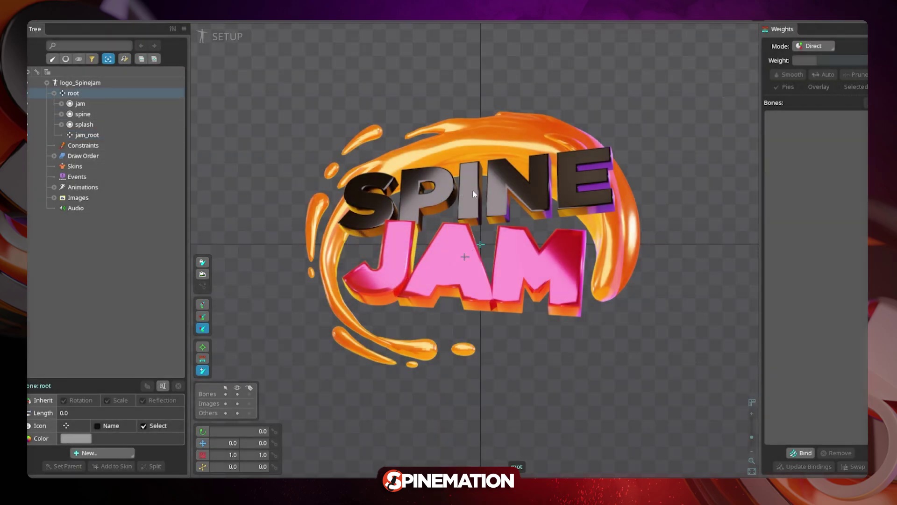
# Create a bone under root at the middle of the word SPINE and name it spine_root
pyautogui.click(473, 189)
pyautogui.doubleClick(84, 135)
pyautogui.write('spine_')
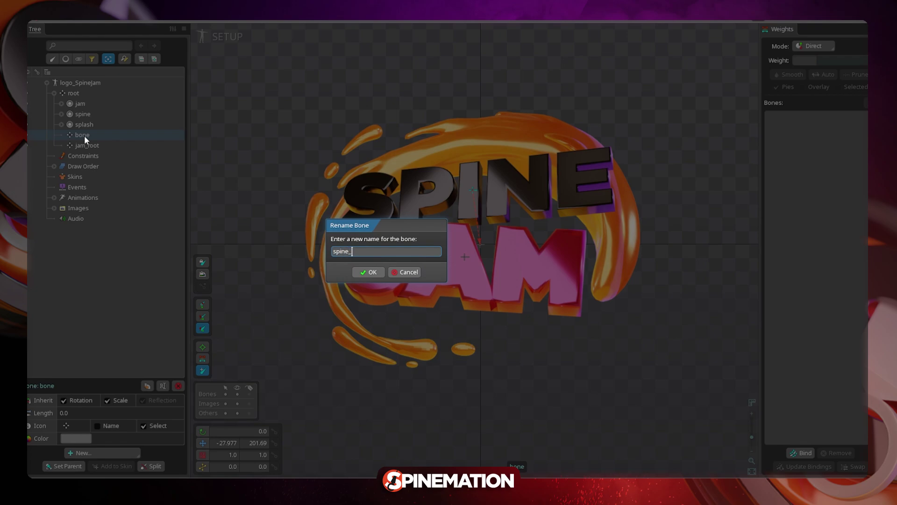
pyautogui.write('root')
pyautogui.press('Return')
pyautogui.press('Escape')
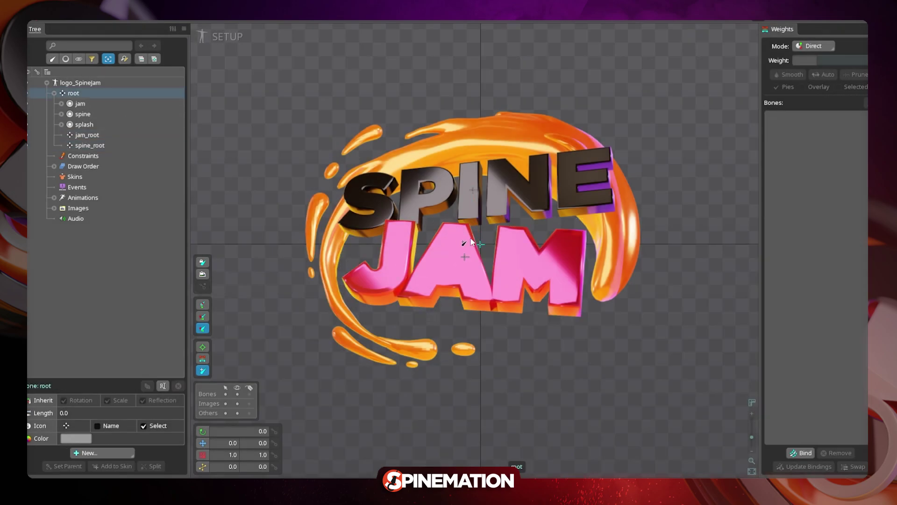
# Create a bone under root near the centre of the splash ring and name it splash_root
pyautogui.click(473, 243)
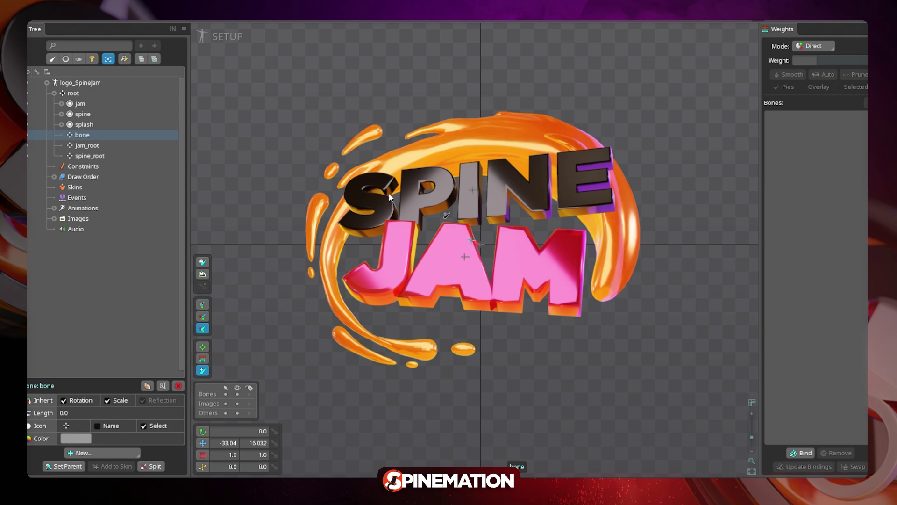
pyautogui.doubleClick(78, 135)
pyautogui.write('splash_')
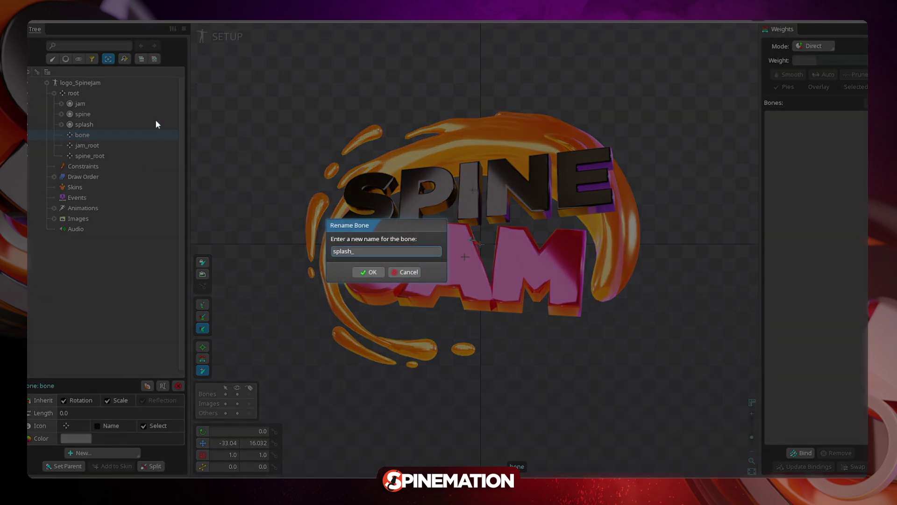
pyautogui.write('root')
pyautogui.press('Return')
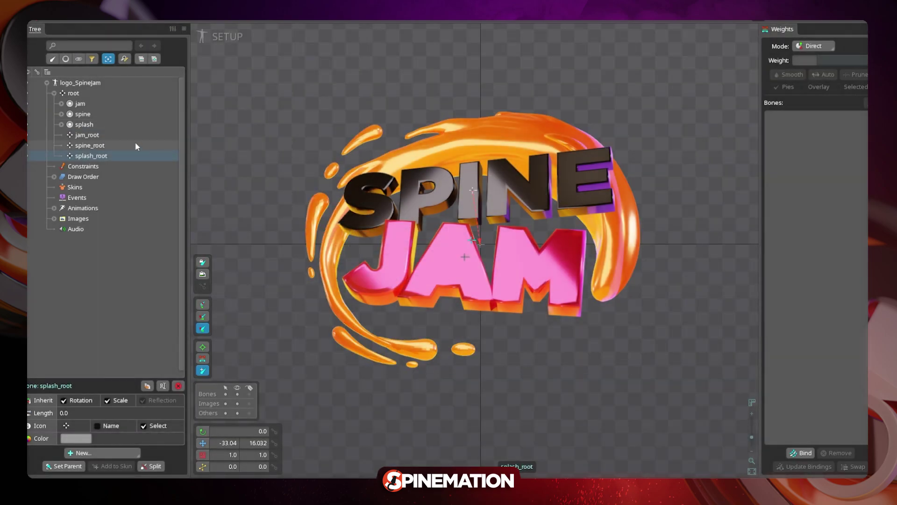
# Parent the splash, spine and jam slots to the splash_root, spine_root and jam_root bones respectively
pyautogui.moveTo(83, 123); pyautogui.dragTo(98, 154)
pyautogui.moveTo(86, 104); pyautogui.dragTo(105, 134)
# Set the jam_root bone's color to magenta, FB10E9FF
pyautogui.click(81, 103)
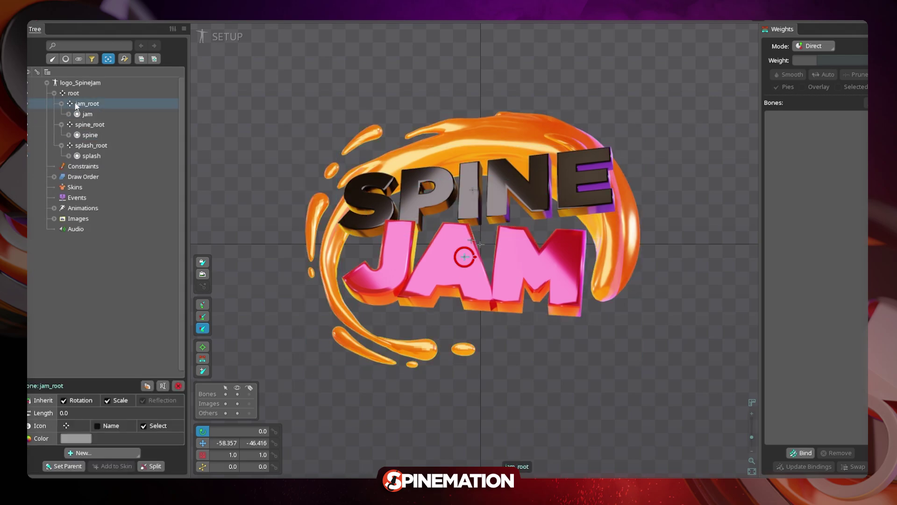
pyautogui.click(80, 440)
pyautogui.click(479, 319)
pyautogui.click(456, 148)
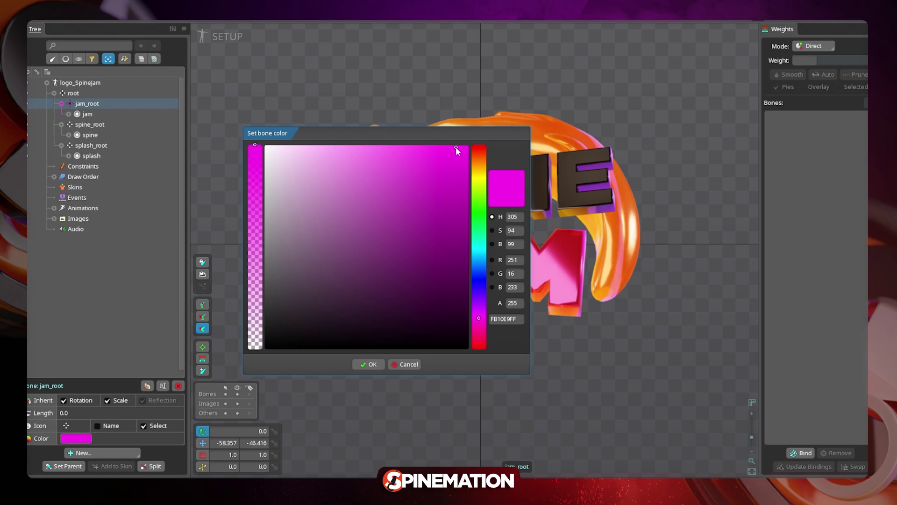
pyautogui.moveTo(464, 131); pyautogui.dragTo(391, 125)
pyautogui.click(297, 358)
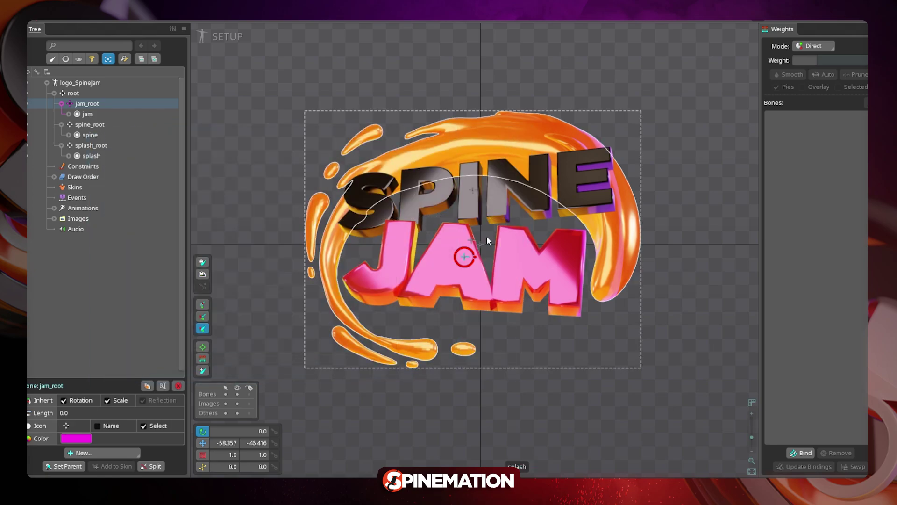
# Set the spine_root bone's color to a very dark red
pyautogui.click(90, 125)
pyautogui.click(76, 438)
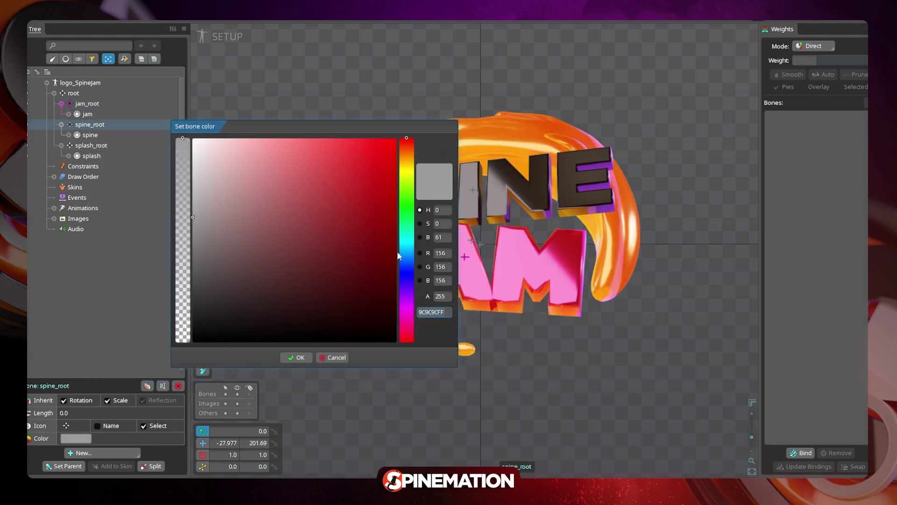
pyautogui.click(376, 305)
pyautogui.click(307, 358)
# Set the splash_root bone's color to orange, FA8708FF
pyautogui.click(92, 145)
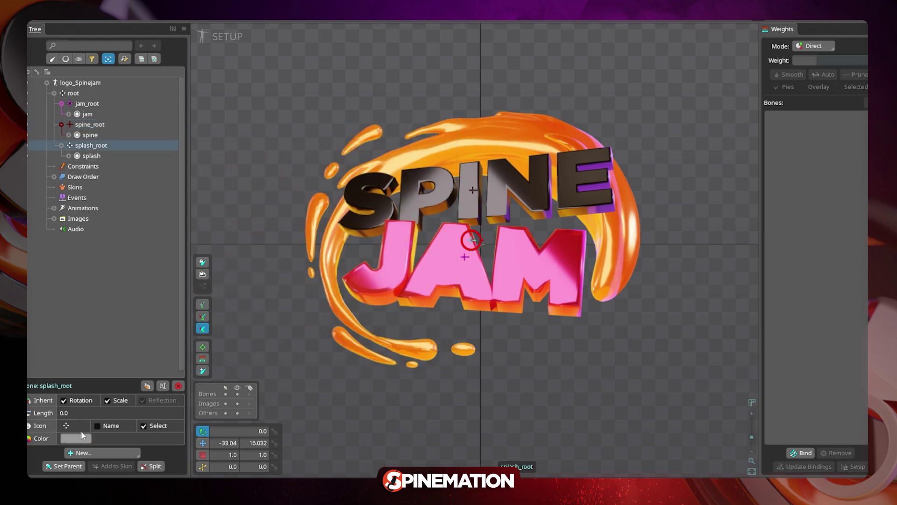
pyautogui.click(82, 435)
pyautogui.click(406, 169)
pyautogui.click(378, 149)
pyautogui.click(406, 156)
pyautogui.click(390, 141)
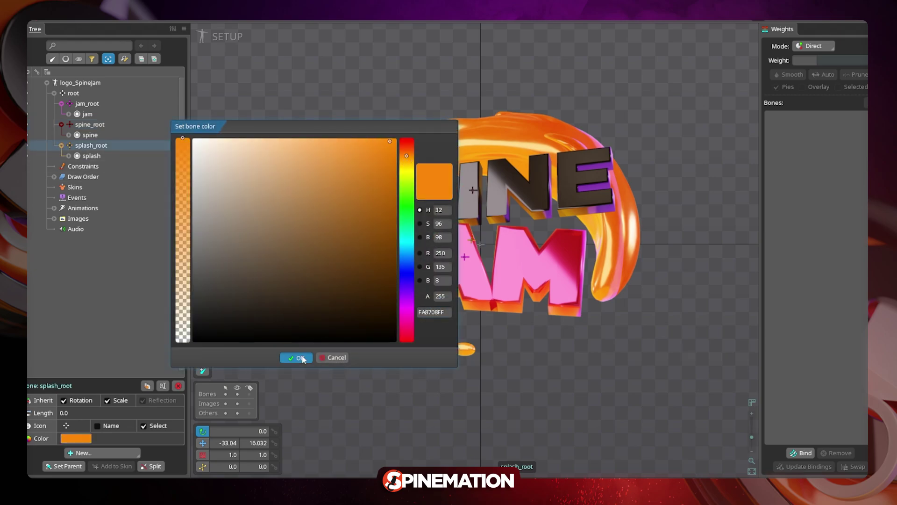
pyautogui.click(300, 358)
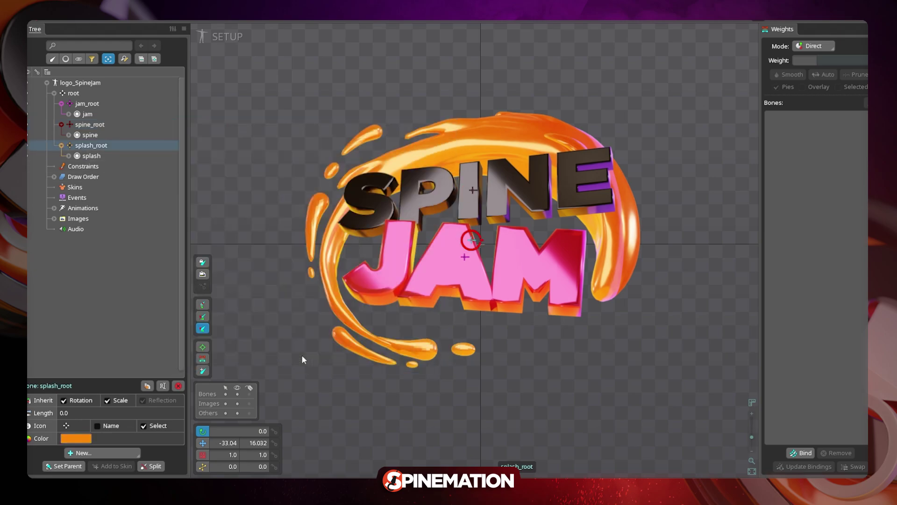
# Hide the jam and spine slots so that only the splash artwork is shown
pyautogui.click(88, 114)
pyautogui.keyDown('ctrl'); pyautogui.click(91, 156); pyautogui.keyUp('ctrl')
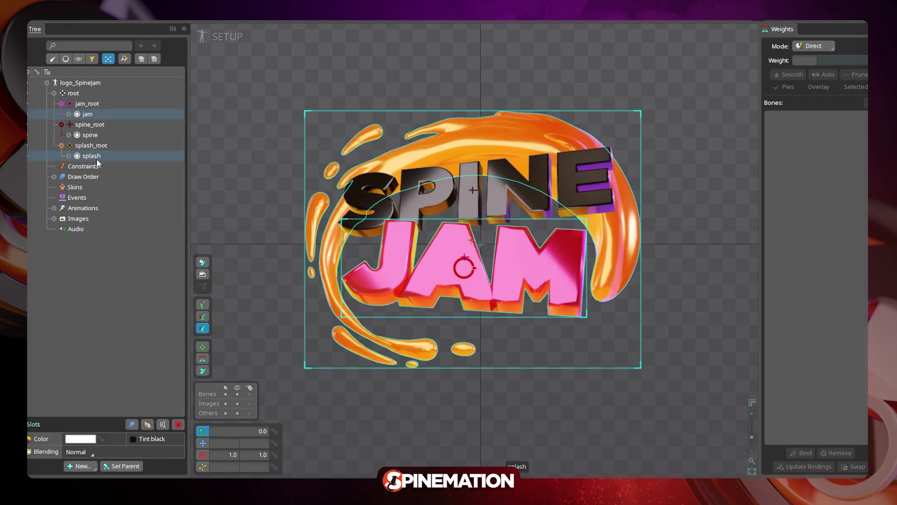
pyautogui.click(91, 135)
pyautogui.keyDown('ctrl'); pyautogui.click(87, 114); pyautogui.keyUp('ctrl')
pyautogui.click(28, 114)
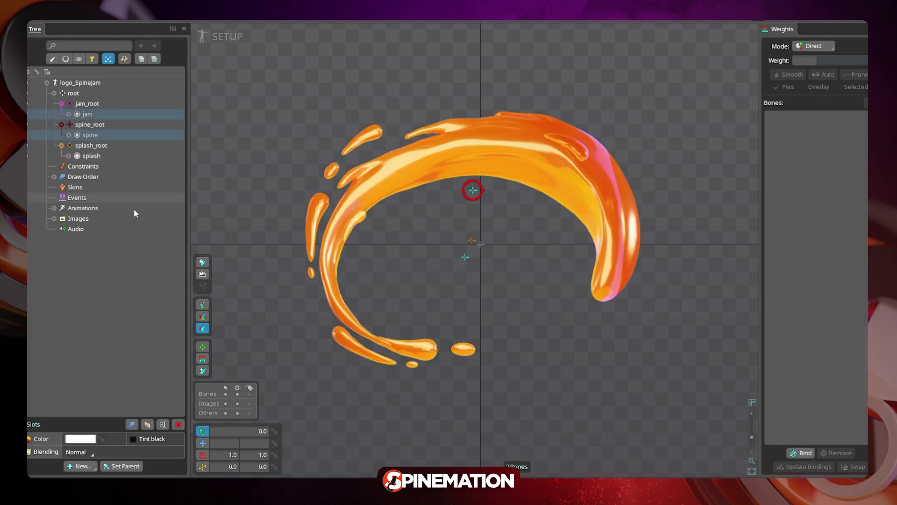
# Convert the splash image to a mesh and trace its outline with Detail 20 and Padding 2
pyautogui.click(563, 179)
pyautogui.click(75, 438)
pyautogui.click(69, 453)
pyautogui.click(323, 445)
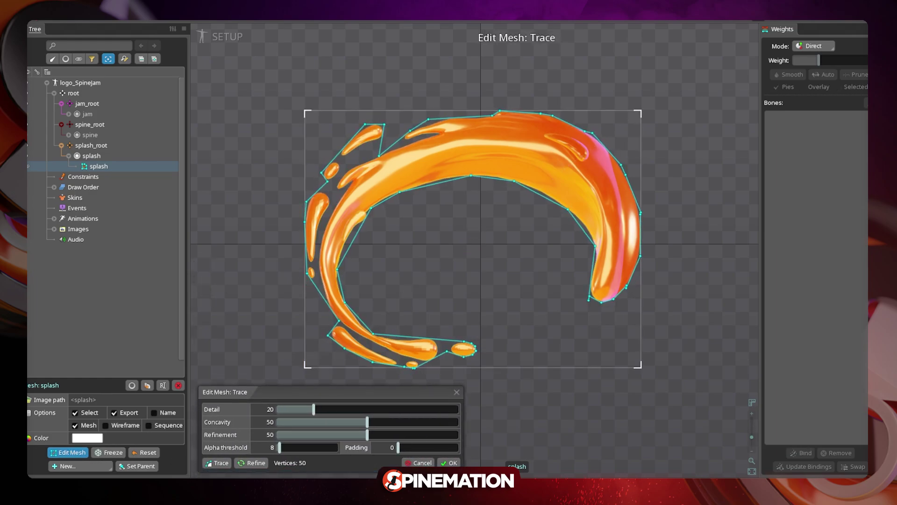
pyautogui.click(432, 446)
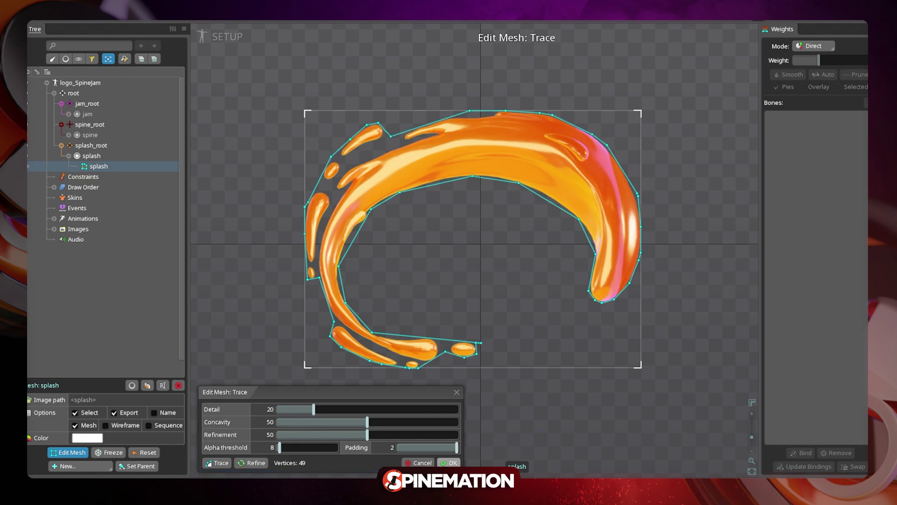
pyautogui.click(450, 463)
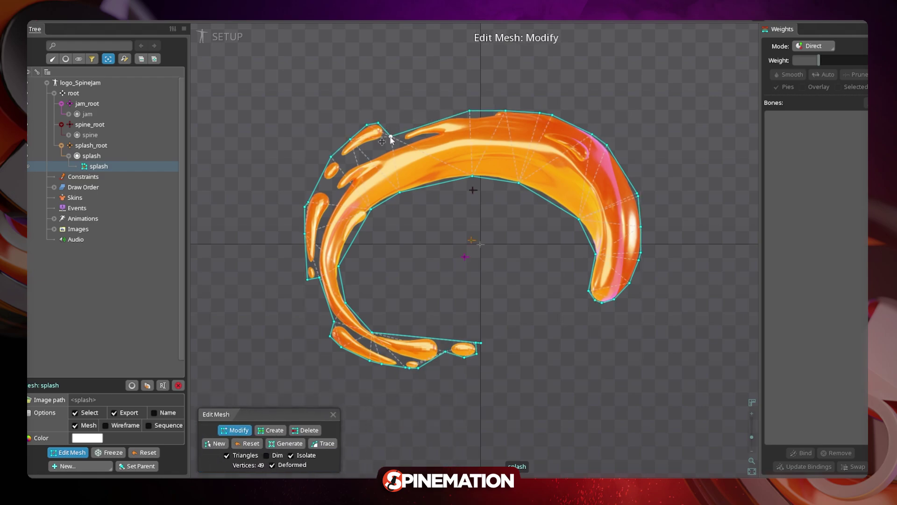
# Reposition the splash mesh's hull vertices along the upper and right outer edges to form an evenly curved outline
pyautogui.moveTo(391, 137); pyautogui.dragTo(412, 114)
pyautogui.moveTo(469, 112); pyautogui.dragTo(571, 120)
pyautogui.moveTo(607, 146)
pyautogui.mouseDown()
pyautogui.moveTo(621, 163)
pyautogui.moveTo(601, 141)
pyautogui.mouseUp()
pyautogui.moveTo(638, 197); pyautogui.dragTo(609, 275)
pyautogui.scroll(3, 646, 291)
pyautogui.click(574, 312)
pyautogui.click(566, 311)
pyautogui.scroll(-1, 664, 249)
pyautogui.moveTo(666, 247); pyautogui.dragTo(605, 322)
# Add vertices along the inner edge of the splash's right arm, from its tip up toward the arch
pyautogui.click(277, 430)
pyautogui.click(486, 338)
pyautogui.click(490, 315)
pyautogui.click(485, 274)
pyautogui.click(477, 256)
pyautogui.click(435, 212)
pyautogui.click(415, 200)
pyautogui.click(386, 183)
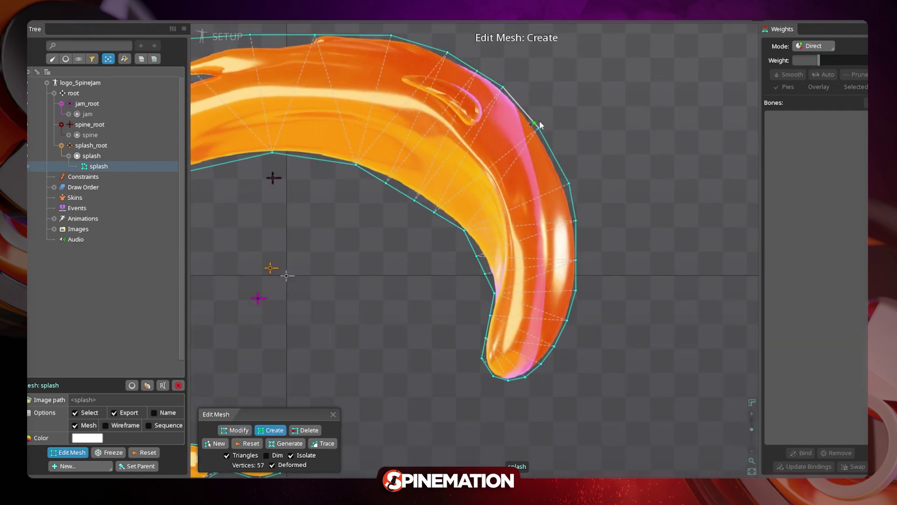
# Adjust the hull vertices around the splash's right arm so they follow both curved edges with even spacing
pyautogui.click(235, 431)
pyautogui.moveTo(570, 183); pyautogui.dragTo(565, 177)
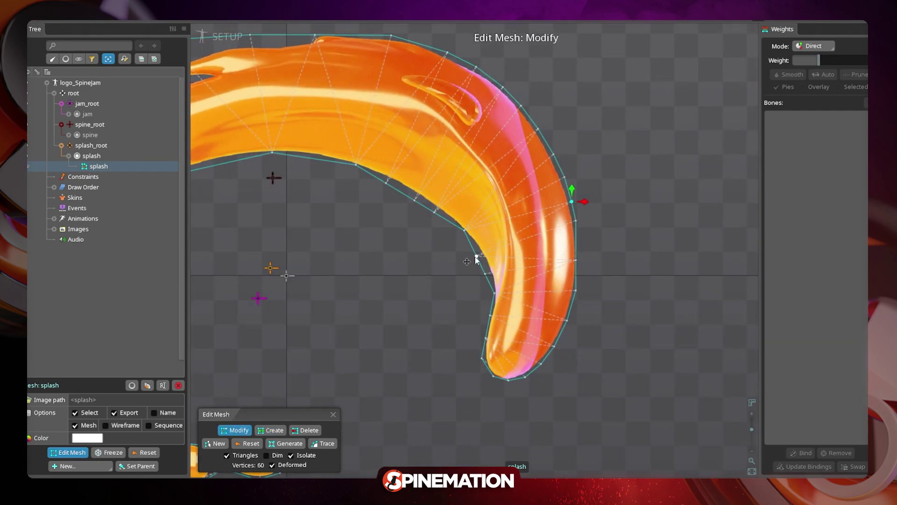
pyautogui.moveTo(477, 256); pyautogui.dragTo(481, 254)
pyautogui.moveTo(485, 273); pyautogui.dragTo(490, 276)
pyautogui.moveTo(486, 338); pyautogui.dragTo(483, 338)
pyautogui.moveTo(435, 212); pyautogui.dragTo(438, 210)
pyautogui.moveTo(415, 200); pyautogui.dragTo(413, 193)
pyautogui.click(464, 230)
# Add hull vertices along the inner and outer edges of the splash's upper arch
pyautogui.moveTo(466, 236); pyautogui.dragTo(611, 339)
pyautogui.press('c')
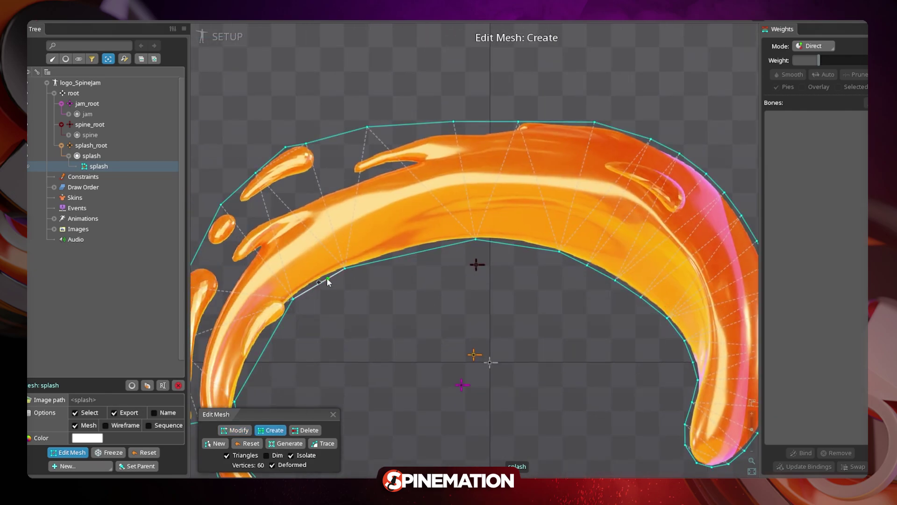
pyautogui.click(502, 244)
pyautogui.click(533, 247)
pyautogui.click(554, 123)
pyautogui.click(488, 122)
pyautogui.click(428, 123)
pyautogui.click(397, 125)
pyautogui.click(335, 136)
# Space the outer hull vertices evenly along the upper and upper-left edge of the splash arch
pyautogui.click(235, 431)
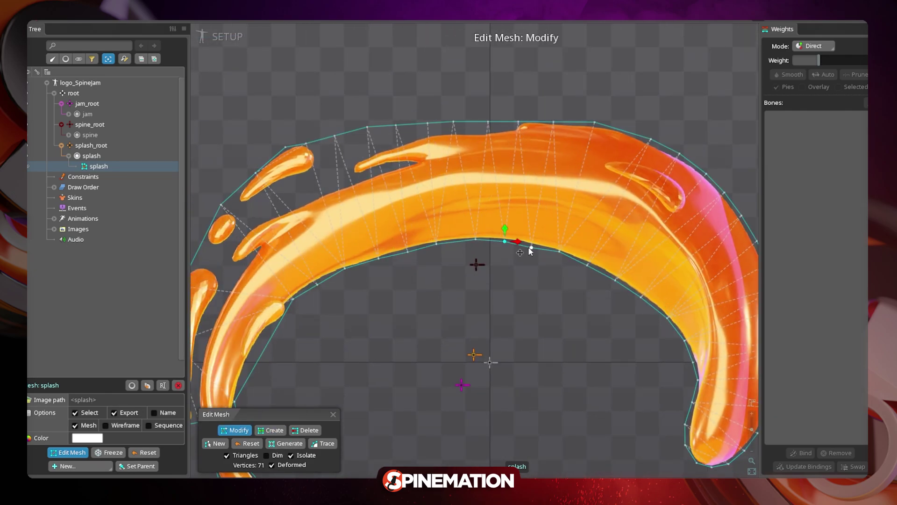
pyautogui.moveTo(335, 136); pyautogui.dragTo(332, 134)
pyautogui.moveTo(306, 144); pyautogui.dragTo(277, 154)
pyautogui.moveTo(256, 173); pyautogui.dragTo(246, 177)
pyautogui.moveTo(396, 125); pyautogui.dragTo(399, 123)
pyautogui.moveTo(428, 124); pyautogui.dragTo(431, 122)
pyautogui.moveTo(453, 122); pyautogui.dragTo(458, 122)
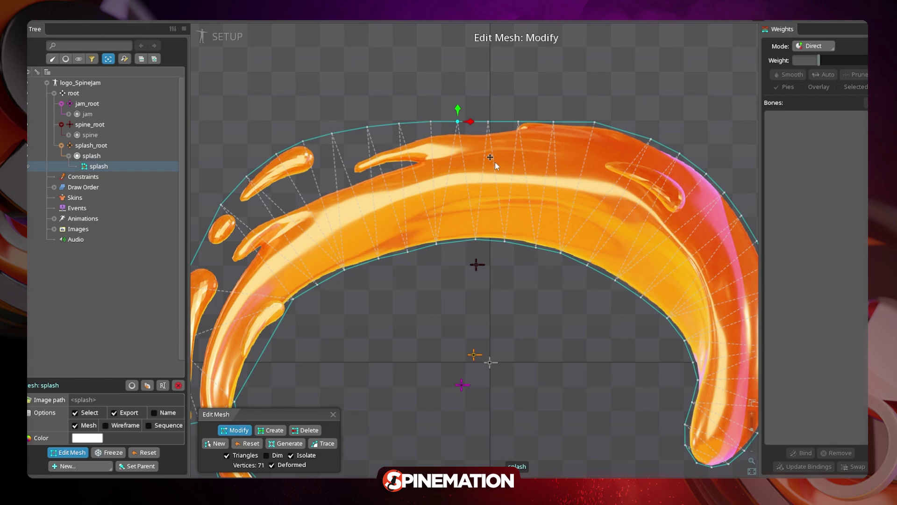
# Even out the outer hull vertices from the top of the splash arch around the droplets on its left side
pyautogui.moveTo(495, 162); pyautogui.dragTo(562, 136)
pyautogui.moveTo(585, 97); pyautogui.dragTo(597, 97)
pyautogui.moveTo(331, 186); pyautogui.dragTo(371, 141)
pyautogui.click(389, 200)
pyautogui.moveTo(277, 186); pyautogui.dragTo(292, 144)
pyautogui.click(269, 245)
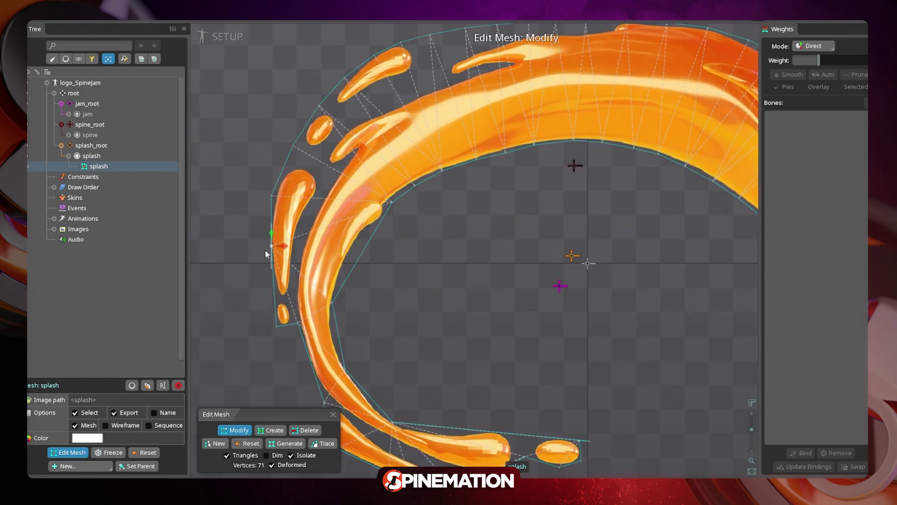
pyautogui.moveTo(297, 322); pyautogui.dragTo(292, 361)
pyautogui.click(319, 403)
pyautogui.moveTo(316, 403); pyautogui.dragTo(294, 296)
pyautogui.moveTo(291, 247); pyautogui.dragTo(282, 251)
pyautogui.moveTo(274, 214); pyautogui.dragTo(270, 209)
# Reposition the hull vertices around the splash's lower tail and droplets so the outline is evenly spaced
pyautogui.moveTo(391, 309); pyautogui.dragTo(392, 303)
pyautogui.moveTo(586, 326); pyautogui.dragTo(492, 314)
pyautogui.moveTo(524, 343); pyautogui.dragTo(530, 352)
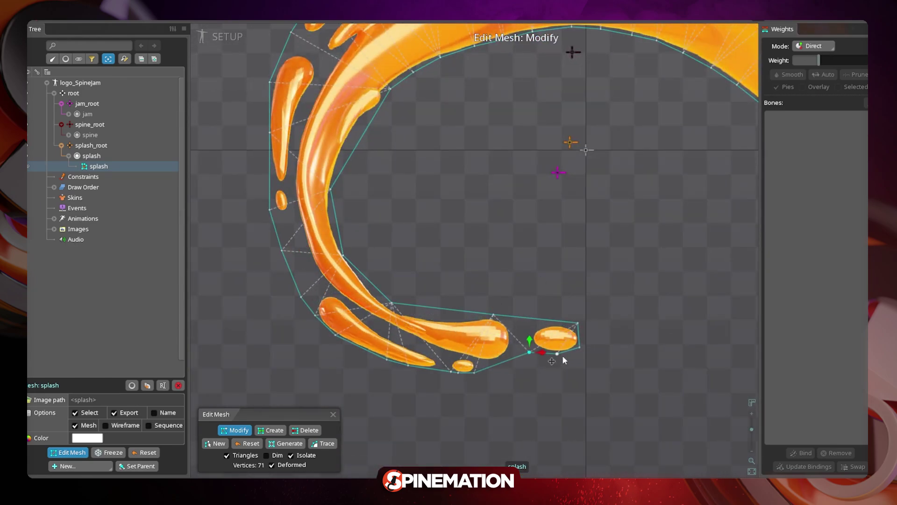
pyautogui.moveTo(474, 373)
pyautogui.mouseDown()
pyautogui.moveTo(498, 363)
pyautogui.moveTo(476, 373)
pyautogui.mouseUp()
pyautogui.moveTo(408, 365); pyautogui.dragTo(420, 369)
pyautogui.moveTo(387, 359); pyautogui.dragTo(379, 357)
pyautogui.moveTo(335, 334); pyautogui.dragTo(346, 342)
# Add hull vertices along the lower tail's upper edge and both sides of the splash's left curve
pyautogui.click(270, 430)
pyautogui.click(418, 306)
pyautogui.click(447, 309)
pyautogui.click(474, 312)
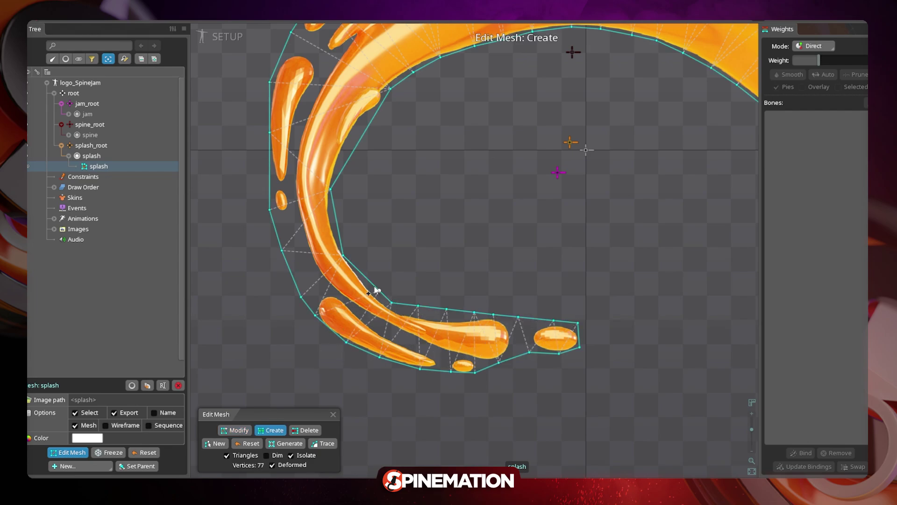
pyautogui.click(351, 155)
pyautogui.click(372, 120)
pyautogui.moveTo(270, 107); pyautogui.dragTo(320, 146)
pyautogui.click(319, 144)
pyautogui.click(319, 213)
# Move the inner hull vertices of the splash's left curve and lower tail closer to the artwork
pyautogui.click(234, 430)
pyautogui.moveTo(401, 193); pyautogui.dragTo(393, 193)
pyautogui.moveTo(386, 258); pyautogui.dragTo(384, 247)
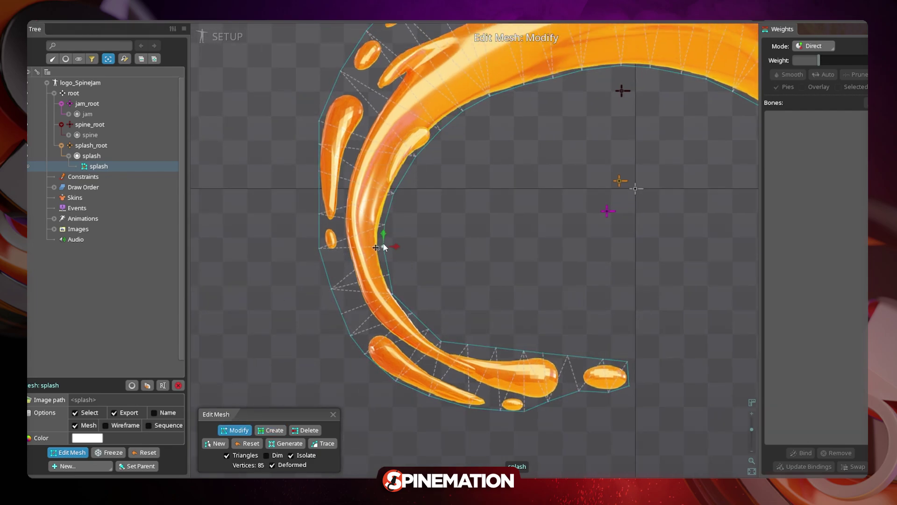
pyautogui.moveTo(428, 329); pyautogui.dragTo(421, 327)
pyautogui.moveTo(440, 341); pyautogui.dragTo(466, 350)
pyautogui.moveTo(496, 348); pyautogui.dragTo(498, 355)
pyautogui.moveTo(524, 351); pyautogui.dragTo(523, 354)
# Adjust the outer hull vertices along the splash's lower-left and left edge for even spacing
pyautogui.moveTo(429, 396); pyautogui.dragTo(439, 400)
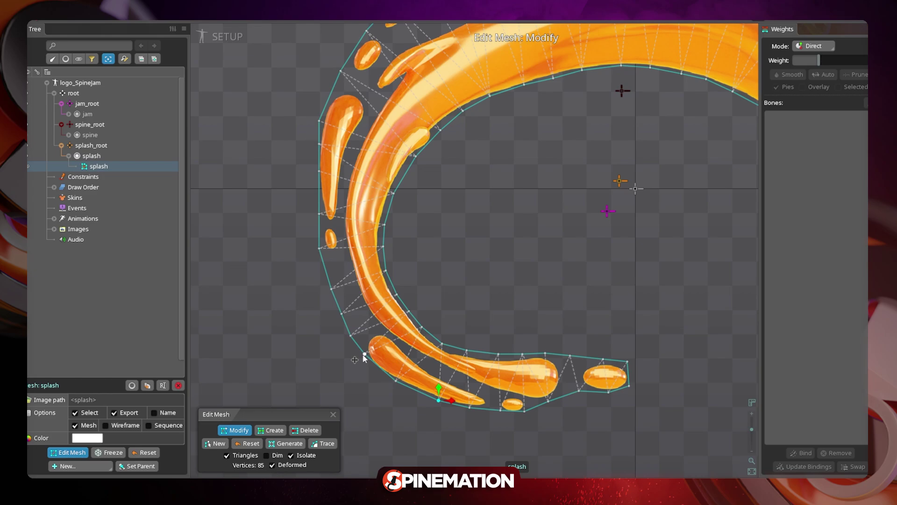
pyautogui.moveTo(364, 354); pyautogui.dragTo(371, 363)
pyautogui.moveTo(320, 249); pyautogui.dragTo(321, 251)
pyautogui.click(320, 213)
pyautogui.scroll(-3, 364, 300)
pyautogui.moveTo(520, 252); pyautogui.dragTo(468, 220)
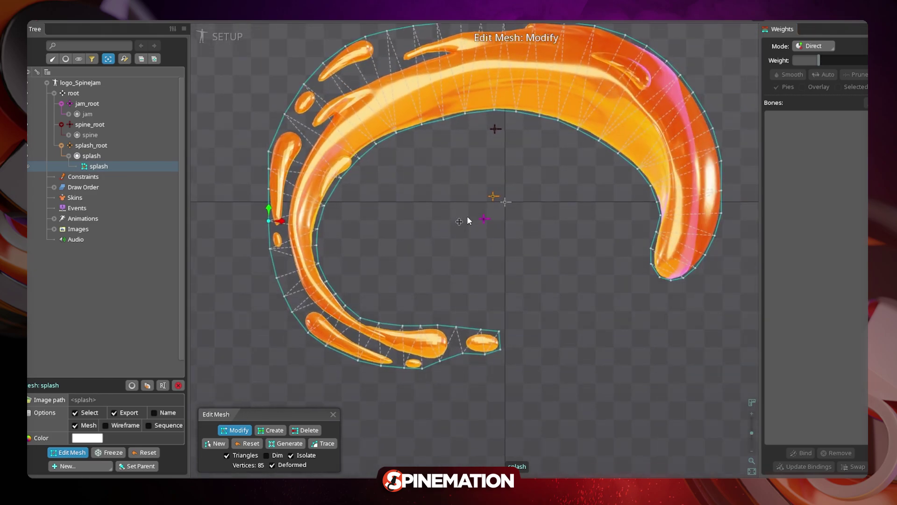
# Add a path to the splash_root bone and trace it from the splash's right tip up through the arch
pyautogui.click(91, 145)
pyautogui.click(89, 454)
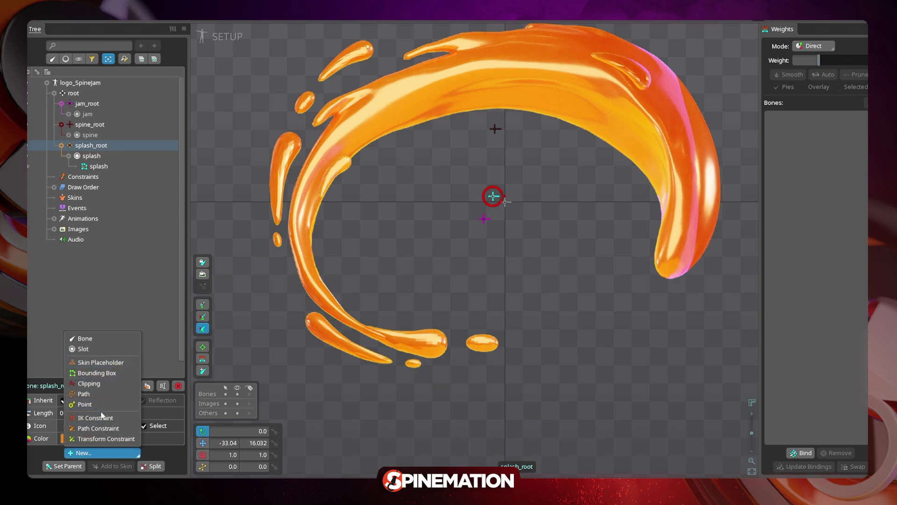
pyautogui.click(102, 394)
pyautogui.click(297, 266)
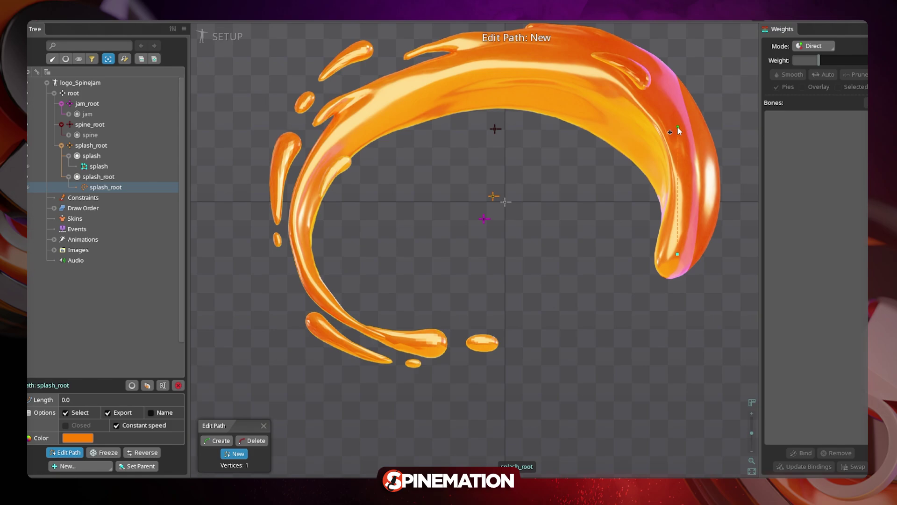
pyautogui.moveTo(674, 124); pyautogui.dragTo(645, 80)
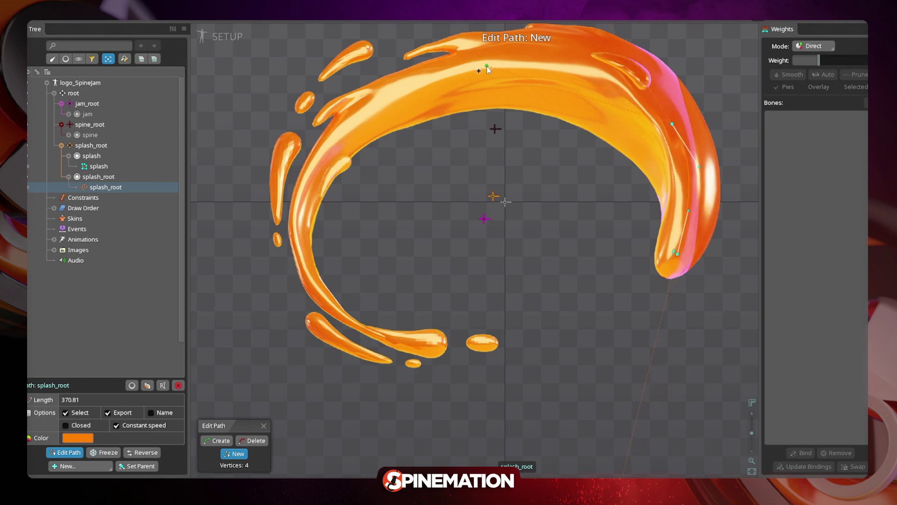
pyautogui.moveTo(487, 65); pyautogui.dragTo(546, 52)
# Continue the path through the splash's left curve and lower tail, and close it at the right tip
pyautogui.moveTo(355, 123); pyautogui.dragTo(325, 146)
pyautogui.moveTo(301, 214); pyautogui.dragTo(297, 236)
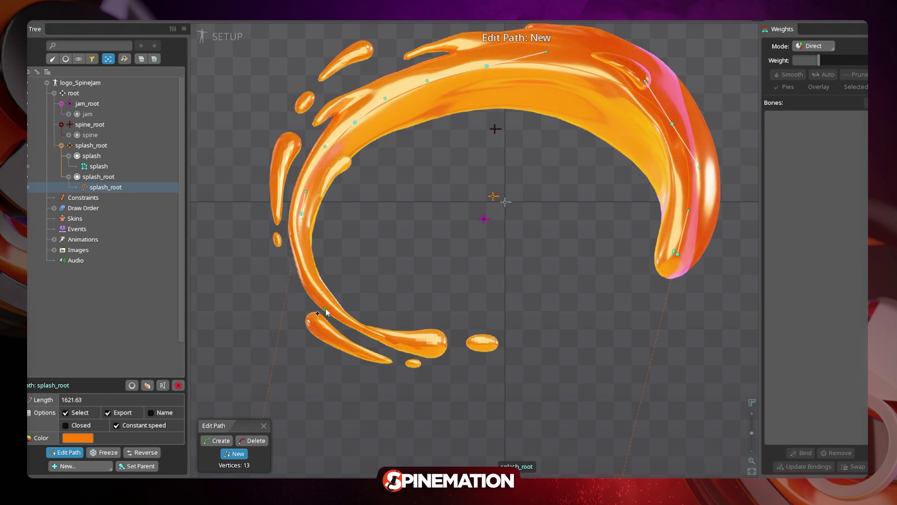
pyautogui.moveTo(328, 308); pyautogui.dragTo(348, 325)
pyautogui.moveTo(482, 346); pyautogui.dragTo(556, 337)
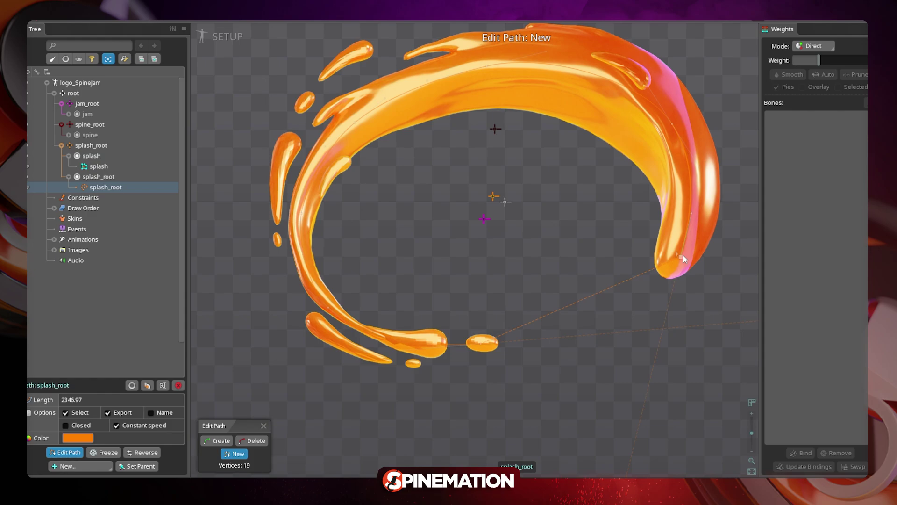
pyautogui.moveTo(676, 258); pyautogui.dragTo(614, 346)
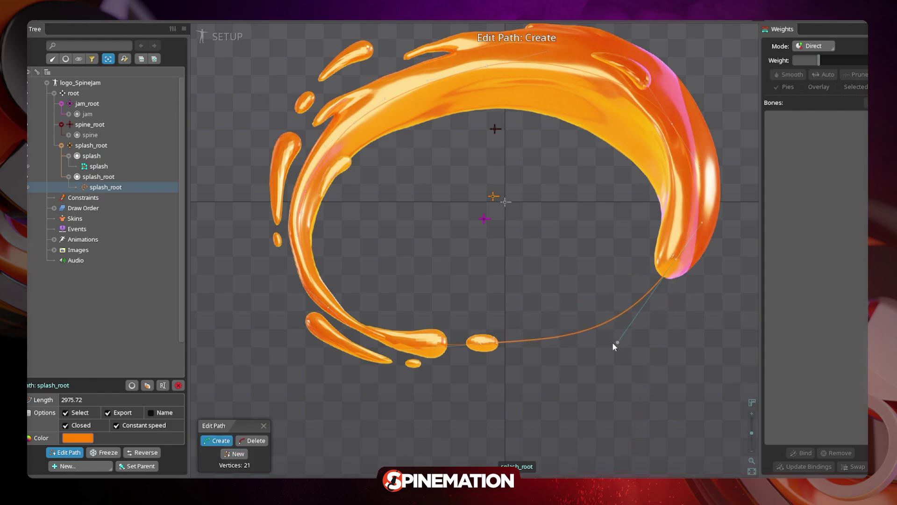
pyautogui.moveTo(665, 262); pyautogui.dragTo(644, 276)
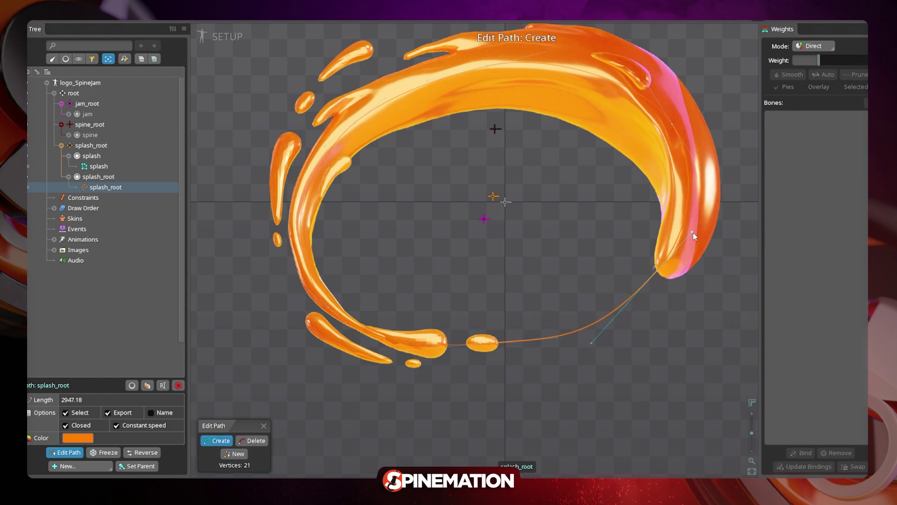
# Set the path's color to bright green, 35FF00FF
pyautogui.click(81, 441)
pyautogui.click(407, 201)
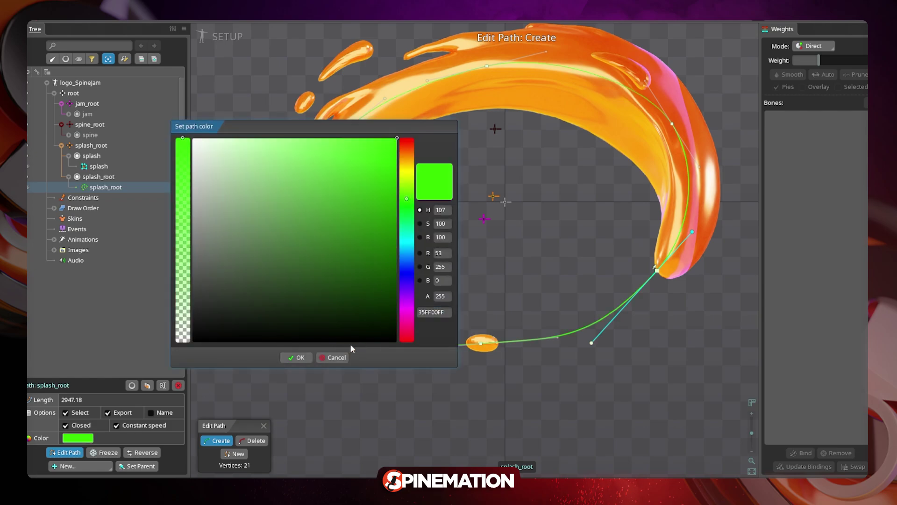
pyautogui.click(299, 358)
# Refine the path's points and handles into a smooth closed loop through the middle of the splash
pyautogui.moveTo(328, 307); pyautogui.dragTo(329, 302)
pyautogui.moveTo(480, 347); pyautogui.dragTo(478, 350)
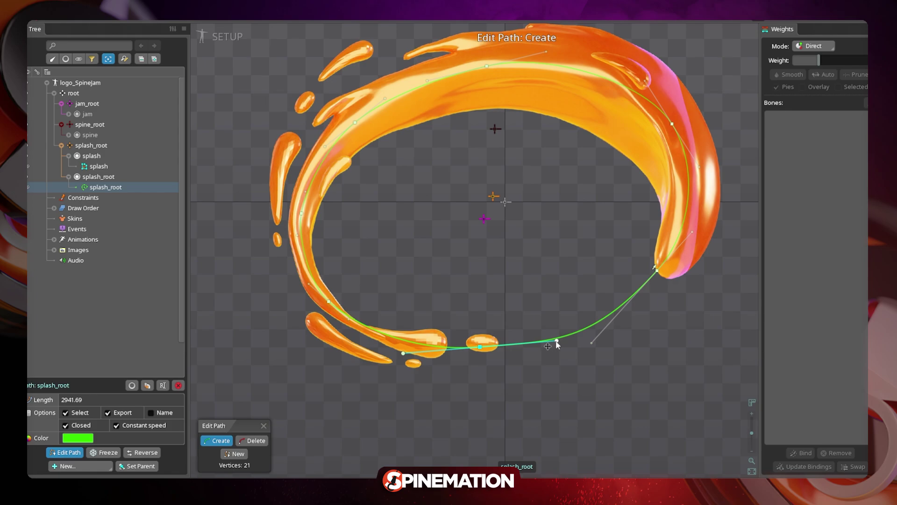
pyautogui.moveTo(591, 343); pyautogui.dragTo(601, 336)
pyautogui.moveTo(658, 271); pyautogui.dragTo(667, 280)
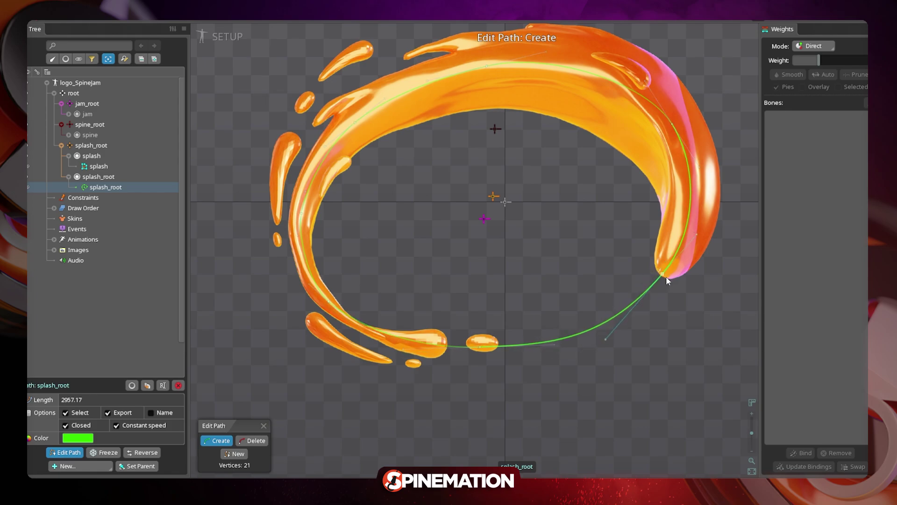
pyautogui.moveTo(672, 122); pyautogui.dragTo(670, 122)
pyautogui.moveTo(488, 66); pyautogui.dragTo(494, 64)
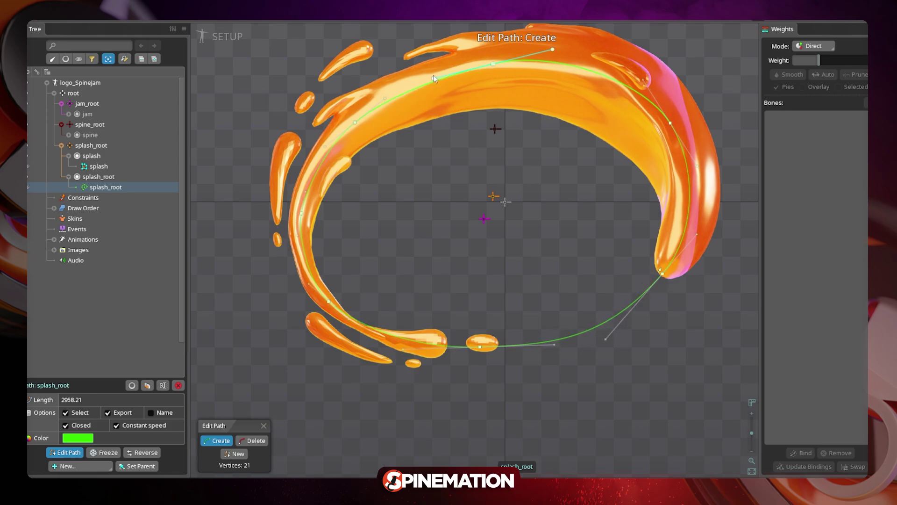
pyautogui.moveTo(433, 77); pyautogui.dragTo(419, 74)
pyautogui.moveTo(355, 124); pyautogui.dragTo(349, 126)
pyautogui.moveTo(301, 213); pyautogui.dragTo(302, 176)
# Draw a horizontal bone about 2342 long under root, across the splash, and split it into 12 bones
pyautogui.press('c')
pyautogui.scroll(-5, 341, 287)
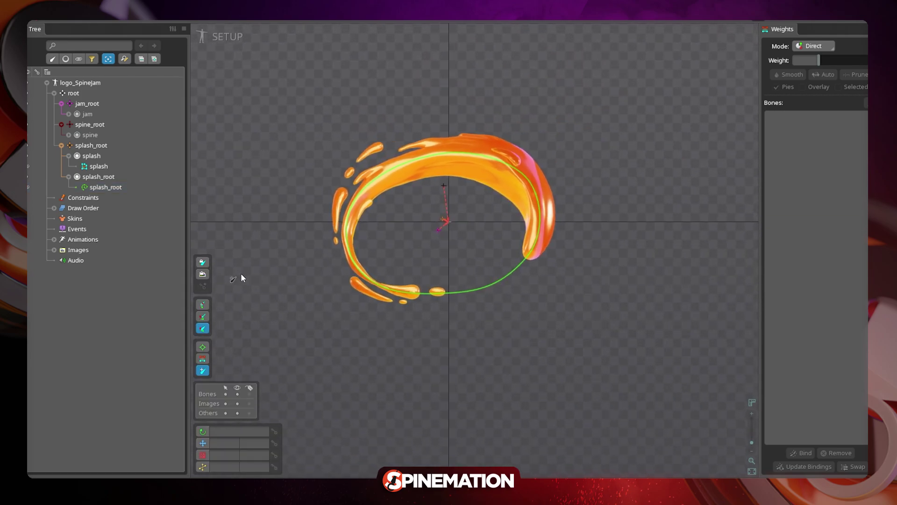
pyautogui.moveTo(241, 273); pyautogui.dragTo(663, 279)
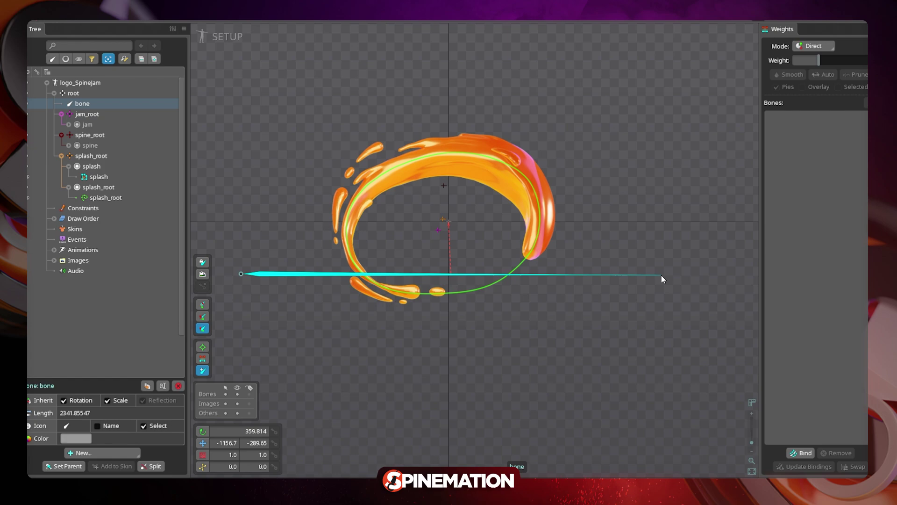
pyautogui.click(148, 466)
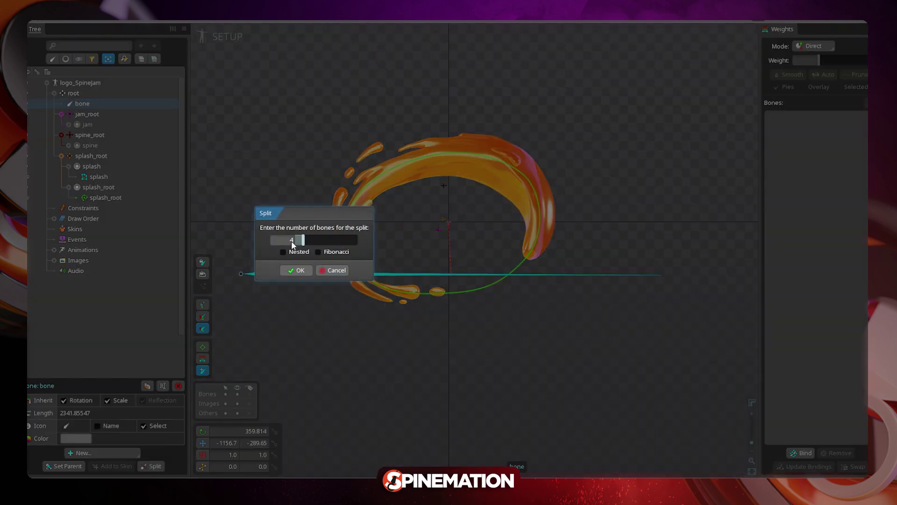
pyautogui.doubleClick(291, 240)
pyautogui.write('15')
pyautogui.click(298, 271)
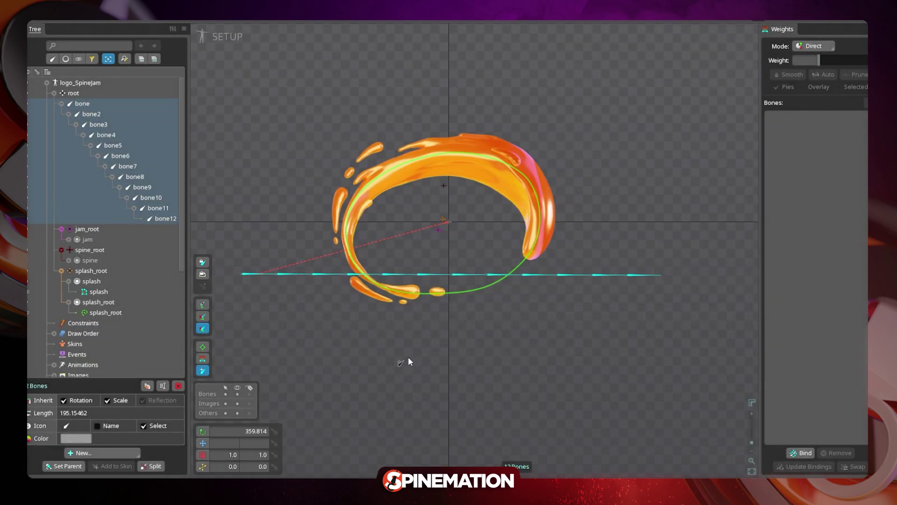
# Create a path constraint named splash_root linking the 12 bones to the green path, with Chain Scale rotation
pyautogui.click(102, 453)
pyautogui.click(89, 428)
pyautogui.click(478, 288)
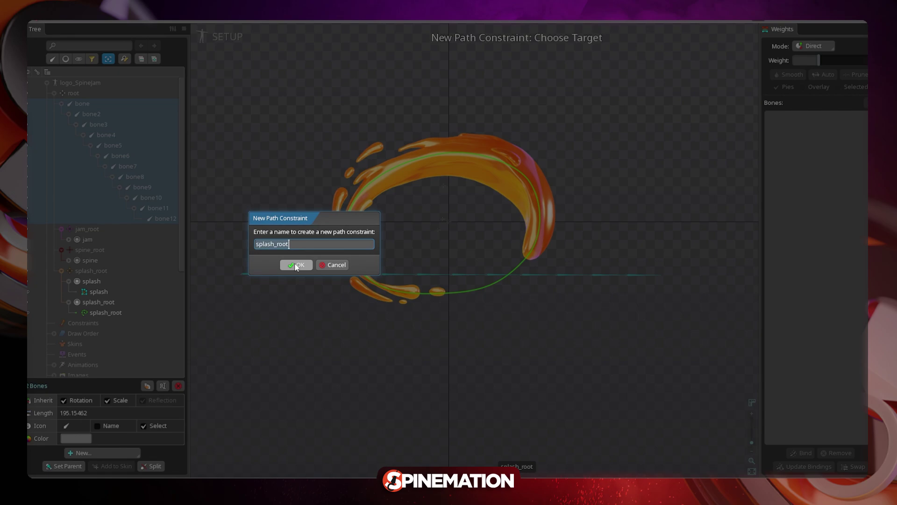
pyautogui.click(293, 264)
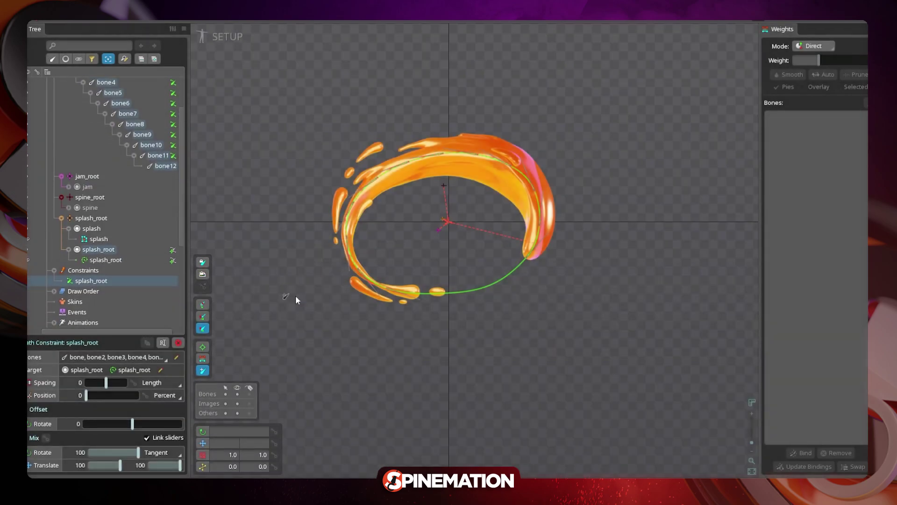
pyautogui.click(155, 453)
pyautogui.click(160, 438)
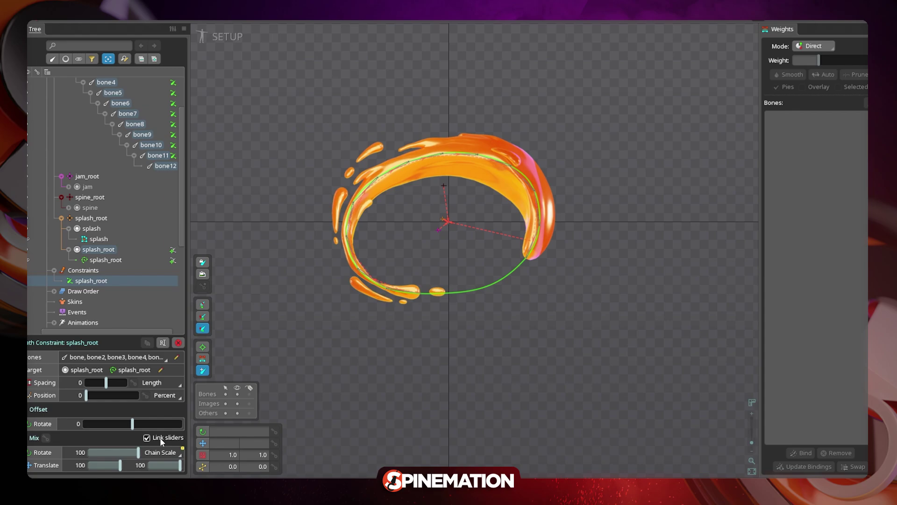
# Try shifting the path constraint's position to -20.35 percent, and undo the shift
pyautogui.scroll(5, 528, 340)
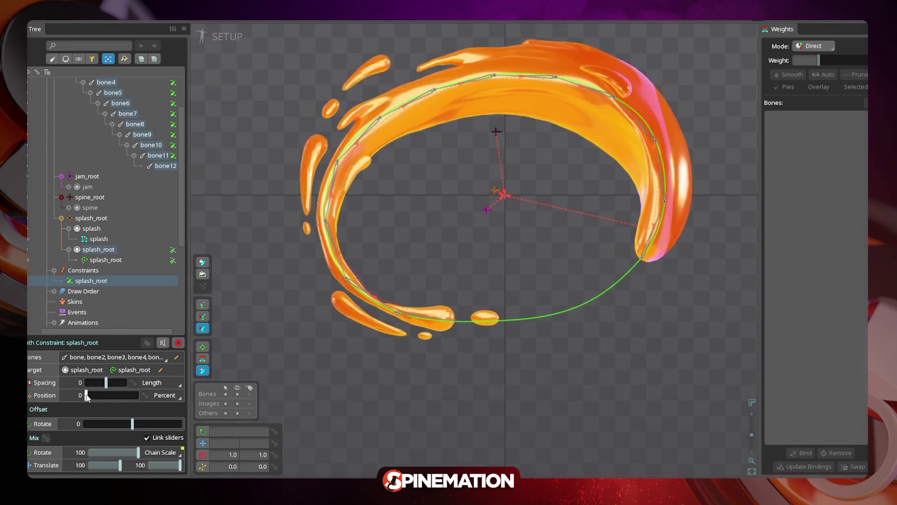
pyautogui.moveTo(86, 396); pyautogui.dragTo(64, 397)
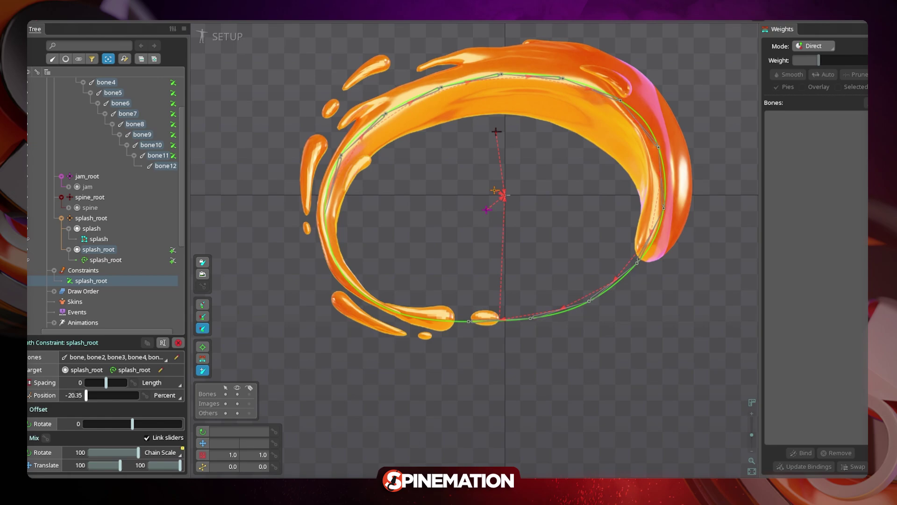
pyautogui.hotkey('ctrl', 'z')
# Select the whole chain from bone to bone12 and set its color to magenta-purple
pyautogui.scroll(3, 107, 187)
pyautogui.click(82, 105)
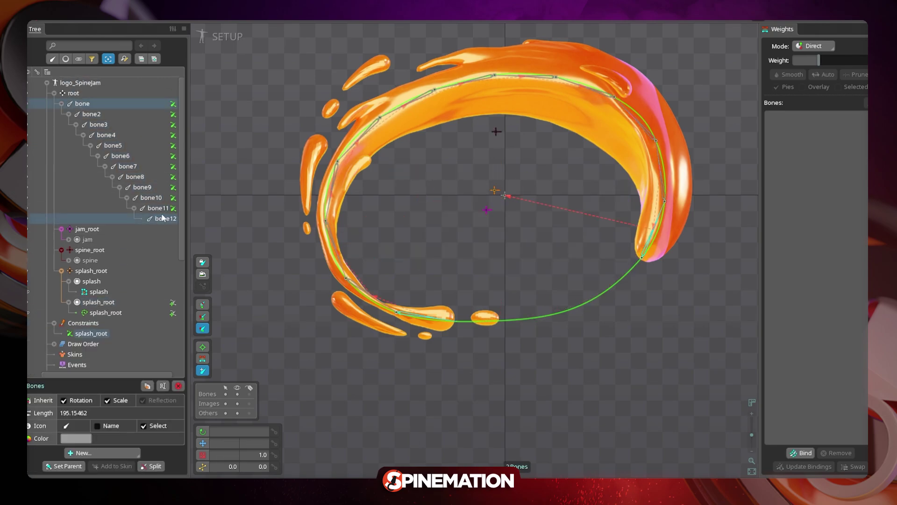
pyautogui.keyDown('shift'); pyautogui.click(162, 218); pyautogui.keyUp('shift')
pyautogui.click(84, 439)
pyautogui.click(406, 204)
pyautogui.click(357, 168)
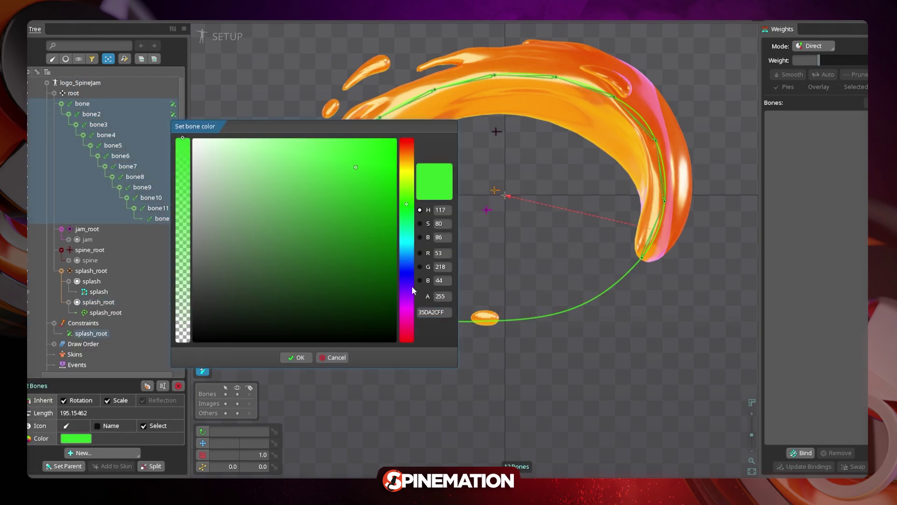
pyautogui.click(406, 302)
pyautogui.click(297, 357)
# Bind the splash mesh to bone through bone12 and check the weight distribution with the color overlay
pyautogui.click(355, 184)
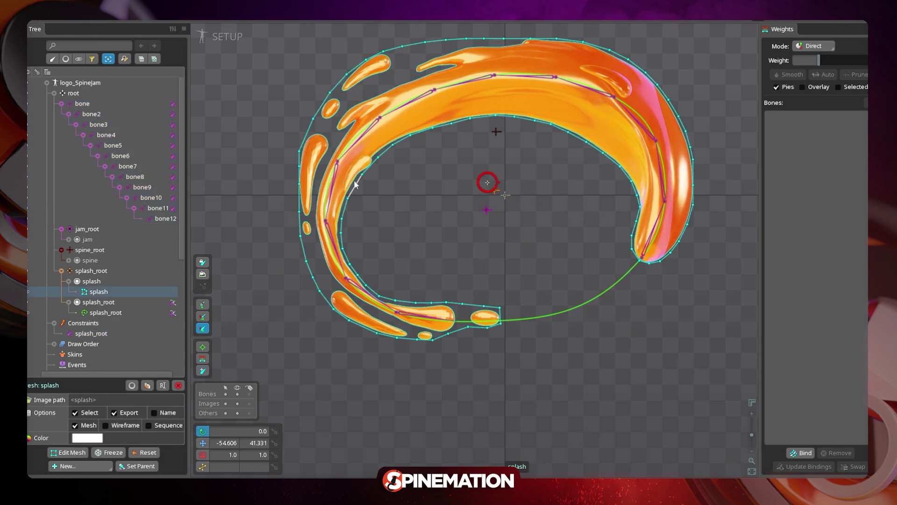
pyautogui.click(802, 453)
pyautogui.moveTo(88, 103); pyautogui.dragTo(166, 218)
pyautogui.press('Escape')
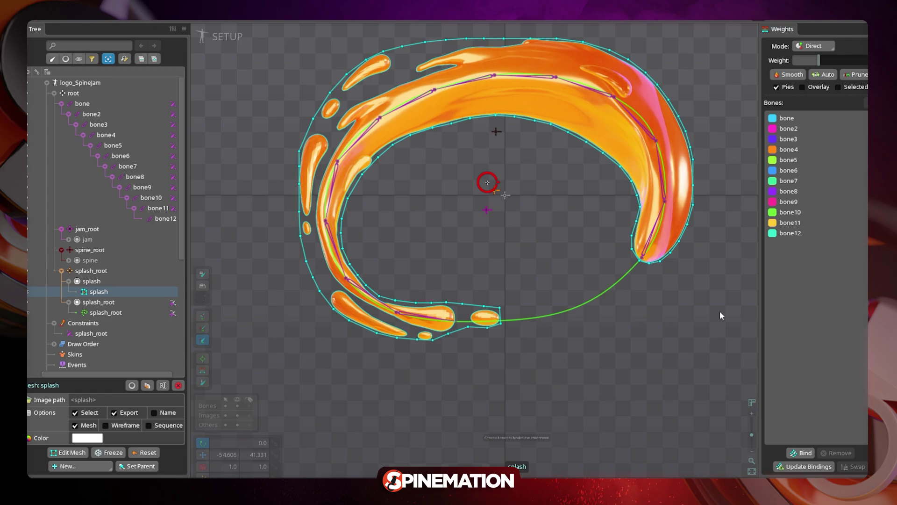
pyautogui.click(810, 87)
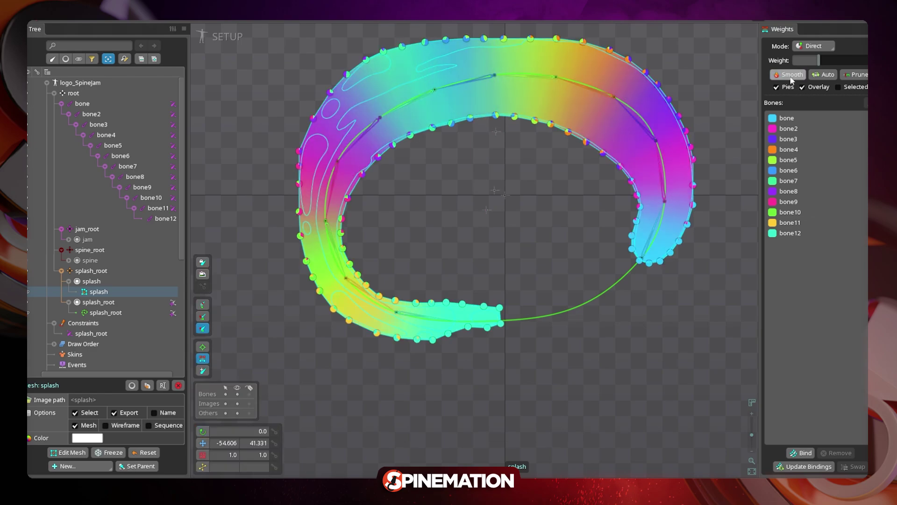
pyautogui.click(803, 87)
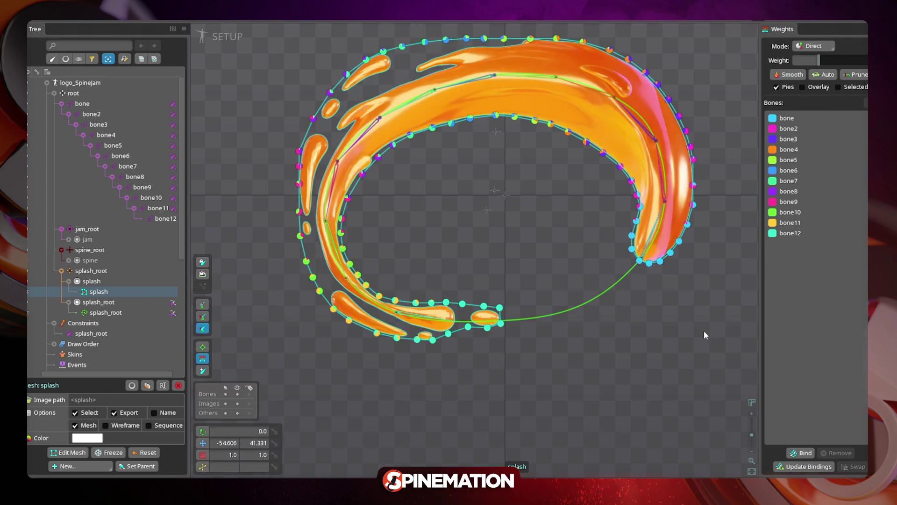
# Test the mesh deformation by shifting the path constraint's position to -72.57 percent, and undo the shift
pyautogui.click(89, 105)
pyautogui.click(174, 104)
pyautogui.moveTo(86, 395); pyautogui.dragTo(48, 396)
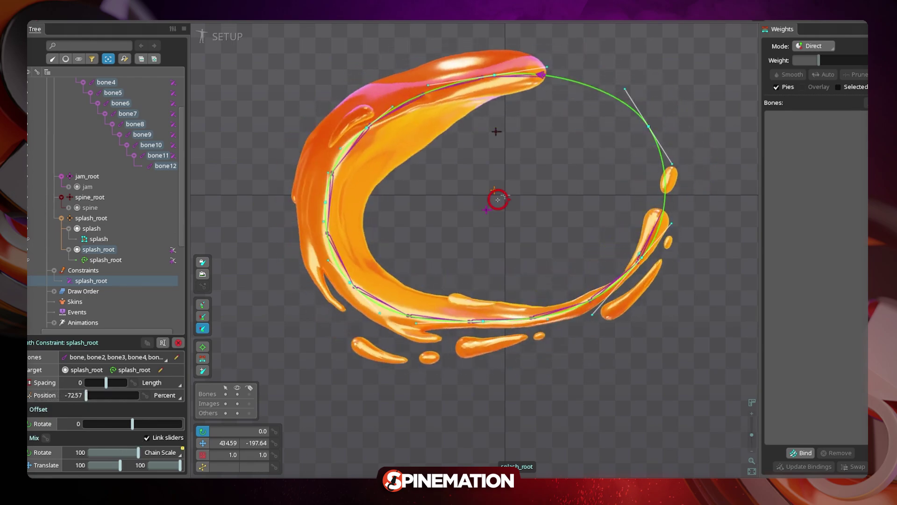
pyautogui.hotkey('ctrl', 'z')
# Switch to Animate mode and widen the viewport so the entire splash is in view
pyautogui.click(228, 38)
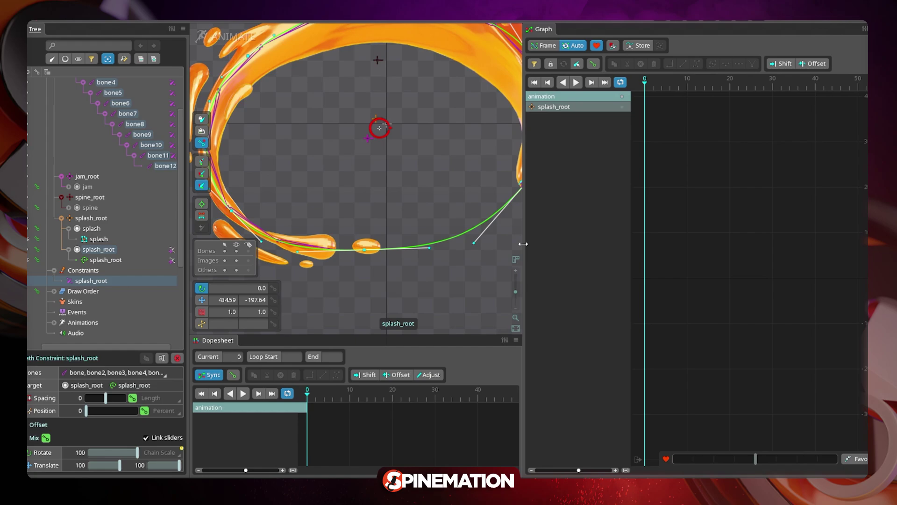
pyautogui.moveTo(523, 244); pyautogui.dragTo(626, 244)
pyautogui.scroll(-4, 511, 281)
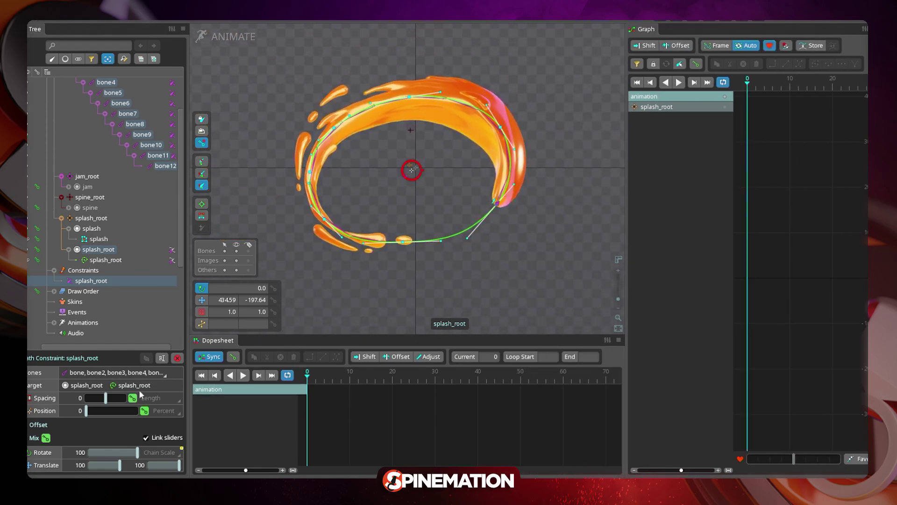
# Key the path constraint's position at 0 on frame 0 and -10 on frame 30, and preview the splash movement
pyautogui.click(144, 410)
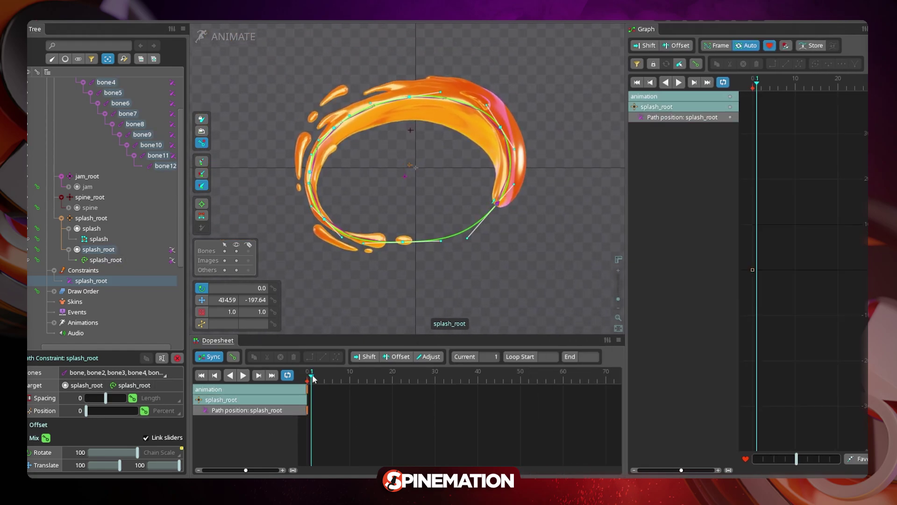
pyautogui.moveTo(347, 374); pyautogui.dragTo(433, 372)
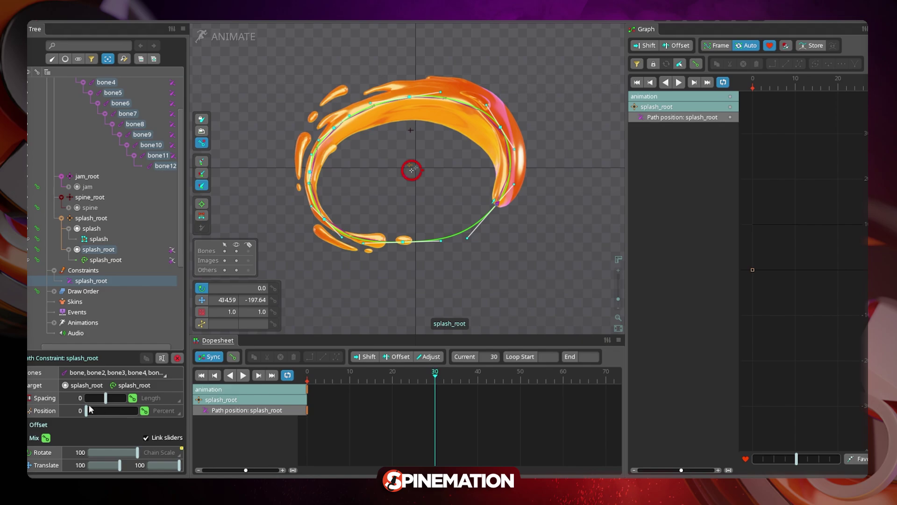
pyautogui.moveTo(100, 414); pyautogui.dragTo(112, 415)
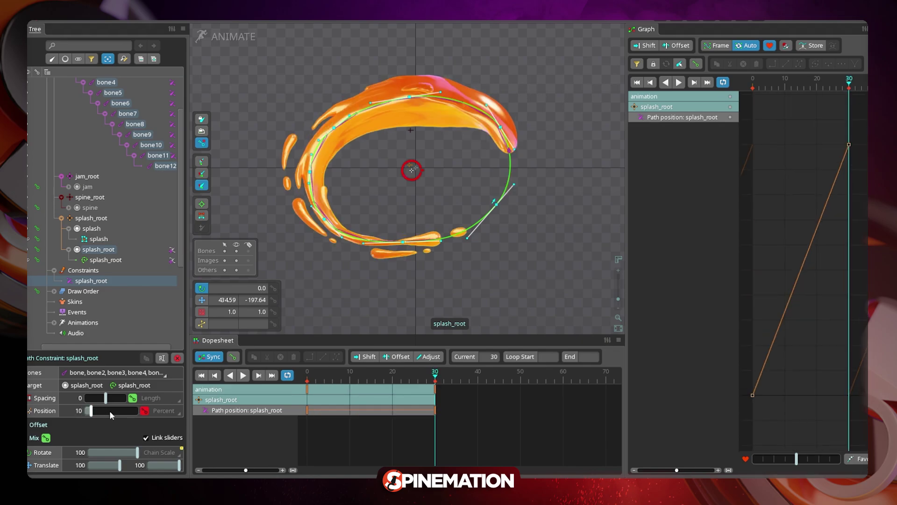
pyautogui.write('-')
pyautogui.press('Return')
pyautogui.click(243, 375)
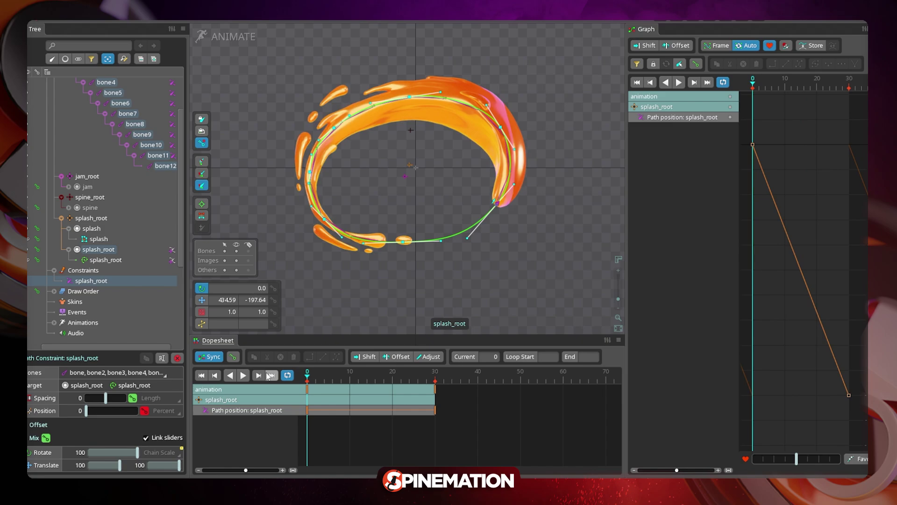
pyautogui.press('d')
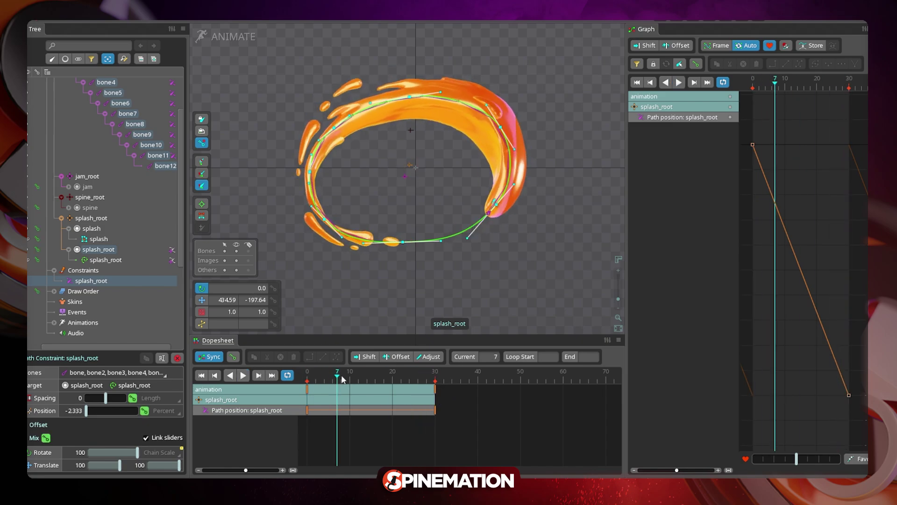
# Retime the path position keys to frames 0, 20 and 40, set frame 40 to -100, and play the animation
pyautogui.moveTo(364, 392); pyautogui.dragTo(478, 389)
pyautogui.moveTo(402, 376); pyautogui.dragTo(475, 380)
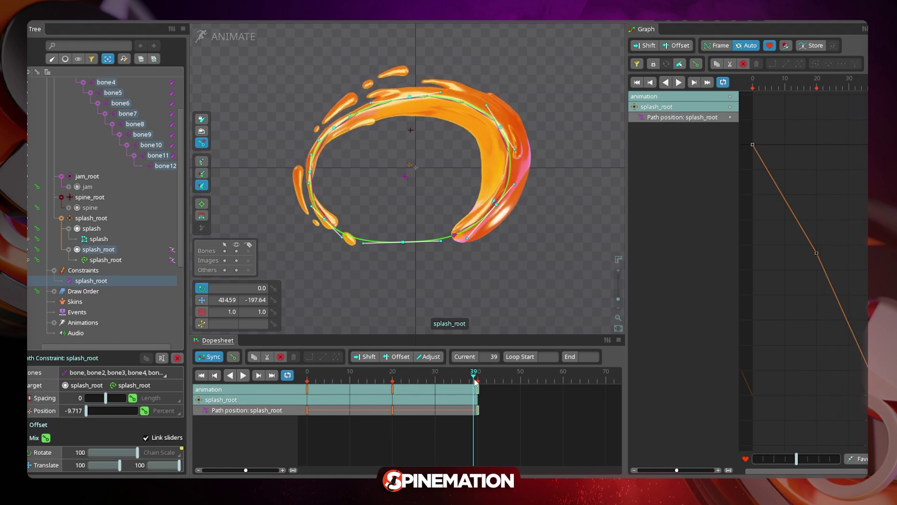
pyautogui.click(78, 410)
pyautogui.write('-100')
pyautogui.press('Return')
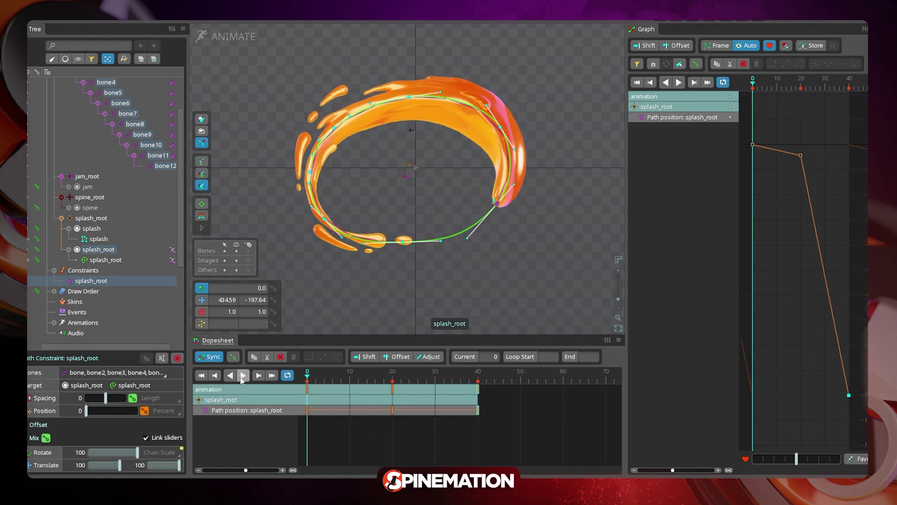
pyautogui.click(242, 377)
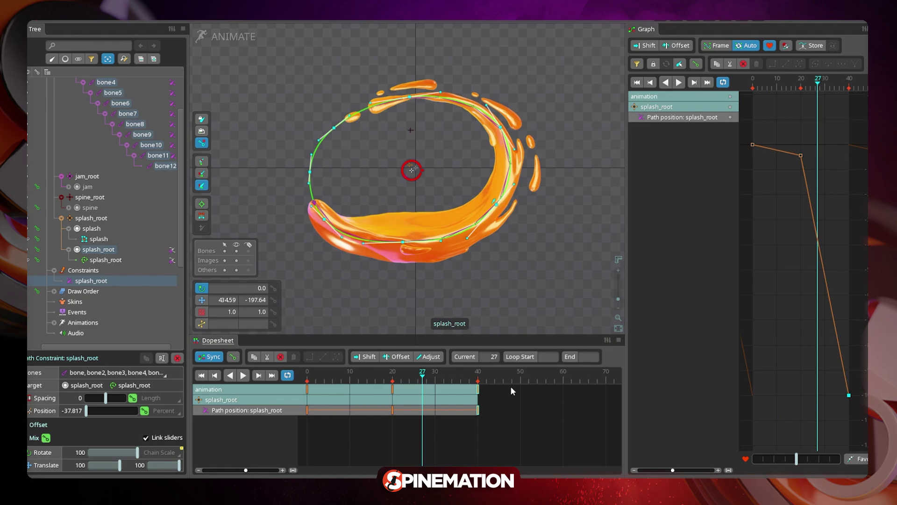
# Apply Bezier curves to all path position keys, lower the frame 20 key to -7.775, and preview the easing
pyautogui.moveTo(512, 388); pyautogui.dragTo(265, 389)
pyautogui.click(337, 357)
pyautogui.moveTo(832, 397); pyautogui.dragTo(821, 398)
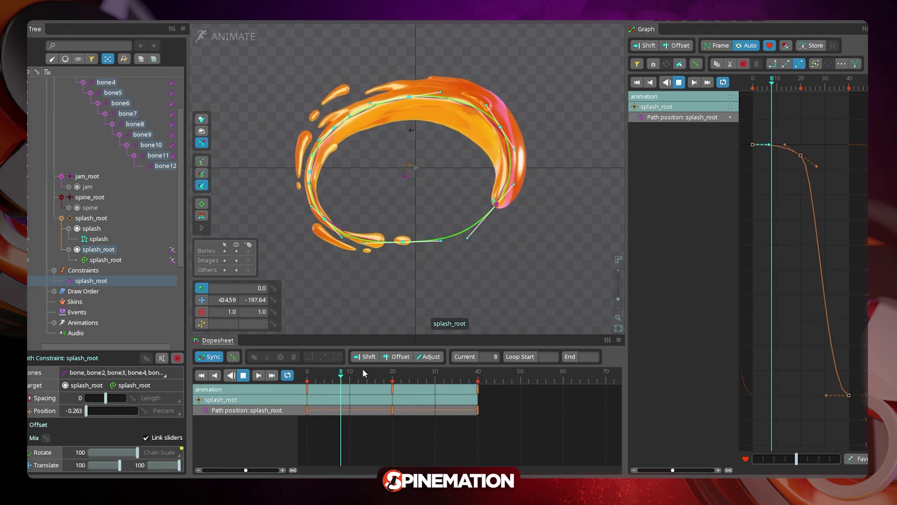
pyautogui.click(397, 382)
pyautogui.moveTo(399, 383); pyautogui.dragTo(478, 379)
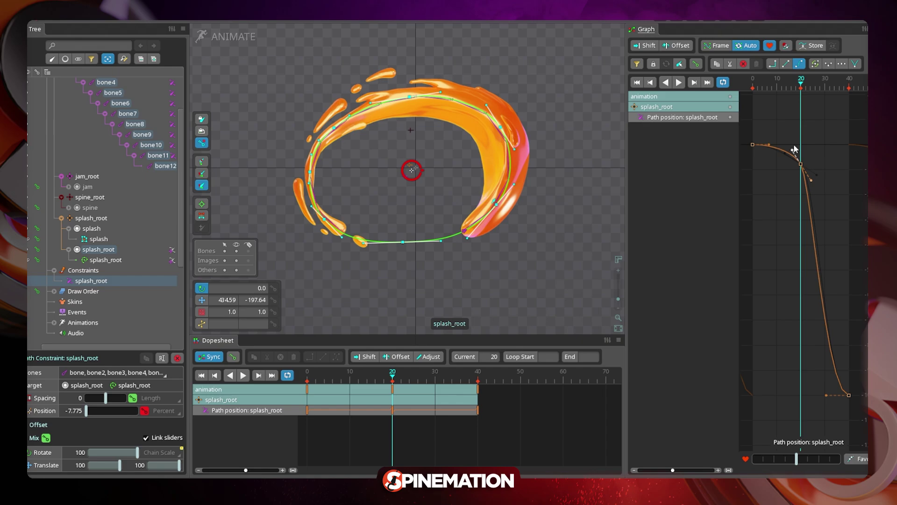
pyautogui.press('d')
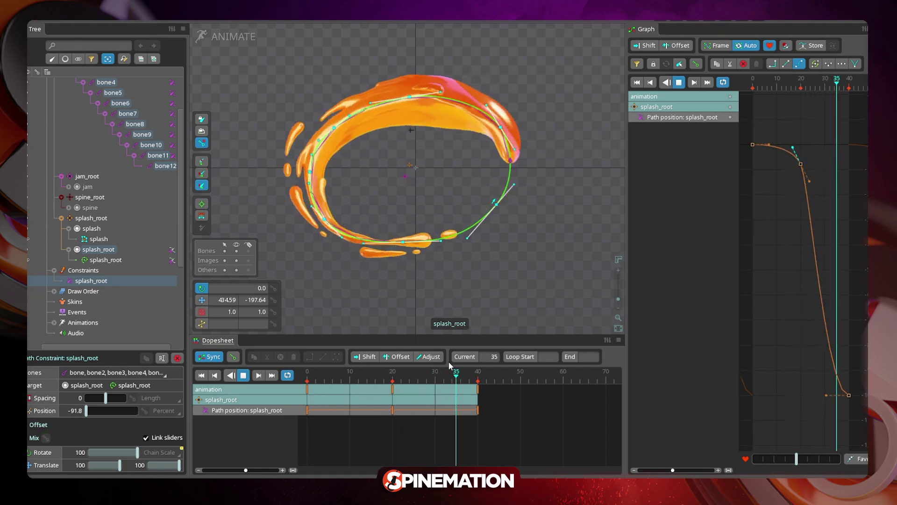
pyautogui.hotkey('shift', 'space')
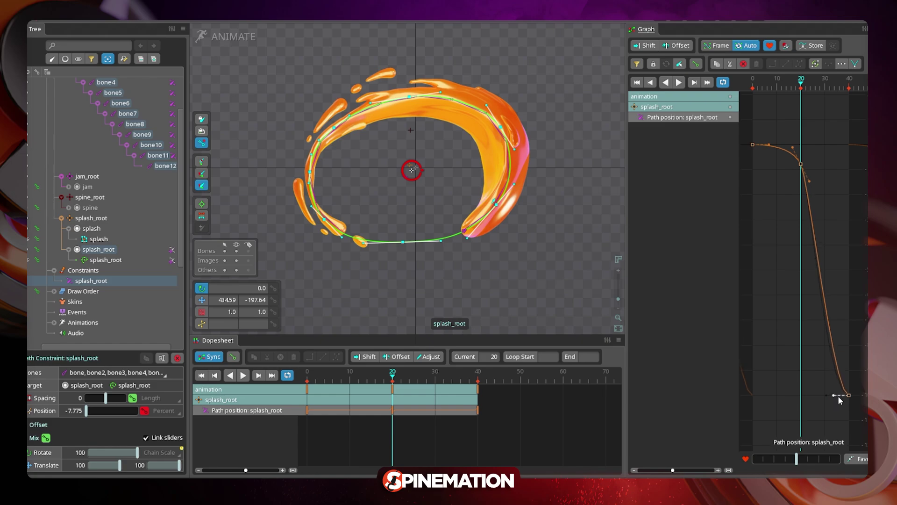
# Lengthen the frame 40 key's curve handle for a softer slowdown, checking the motion in playback
pyautogui.press('d')
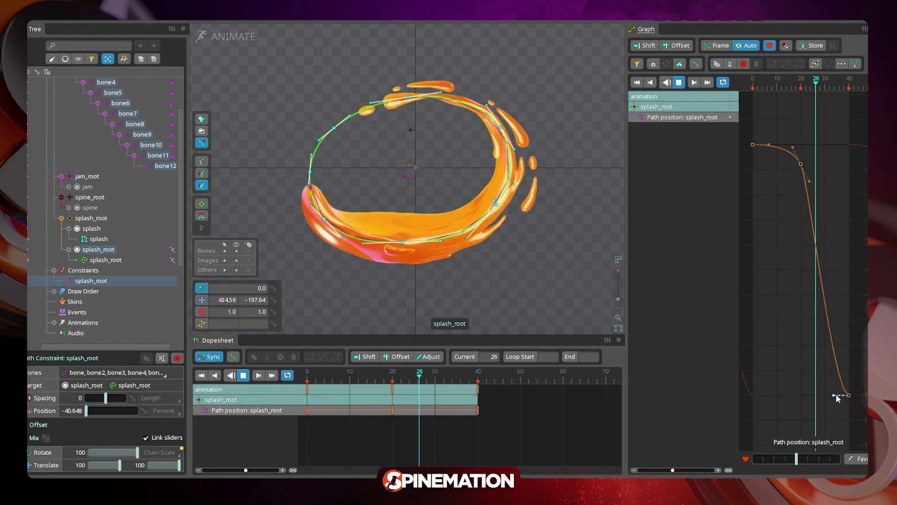
pyautogui.press('d')
pyautogui.moveTo(835, 395); pyautogui.dragTo(815, 398)
pyautogui.press('d')
pyautogui.press('d')
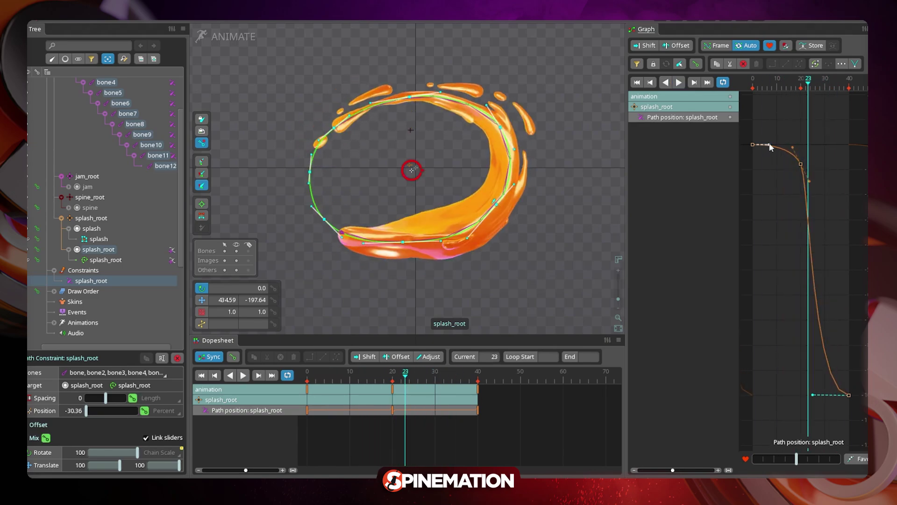
# Stretch the first key's curve handle, move the middle path position key to frame 21, and replay the motion
pyautogui.moveTo(757, 144); pyautogui.dragTo(803, 179)
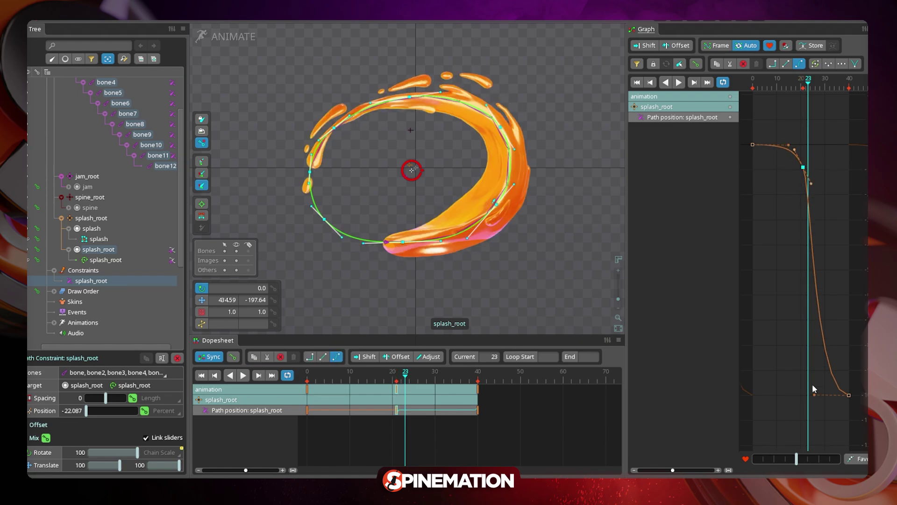
pyautogui.moveTo(810, 401); pyautogui.dragTo(814, 402)
pyautogui.press('d')
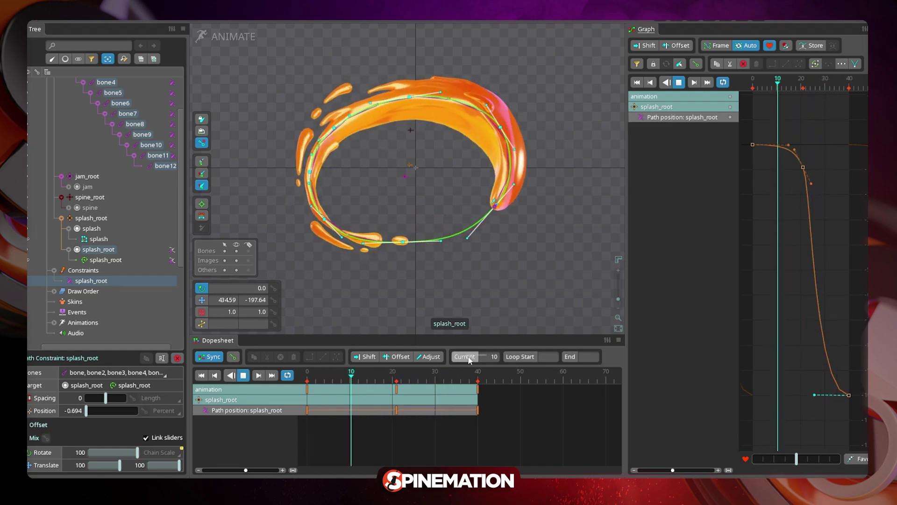
# At frame 24, open the splash mesh's weights and rebalance bone2 and bone3 on edge vertices near the thick end
pyautogui.click(301, 376)
pyautogui.moveTo(299, 376); pyautogui.dragTo(409, 377)
pyautogui.click(440, 227)
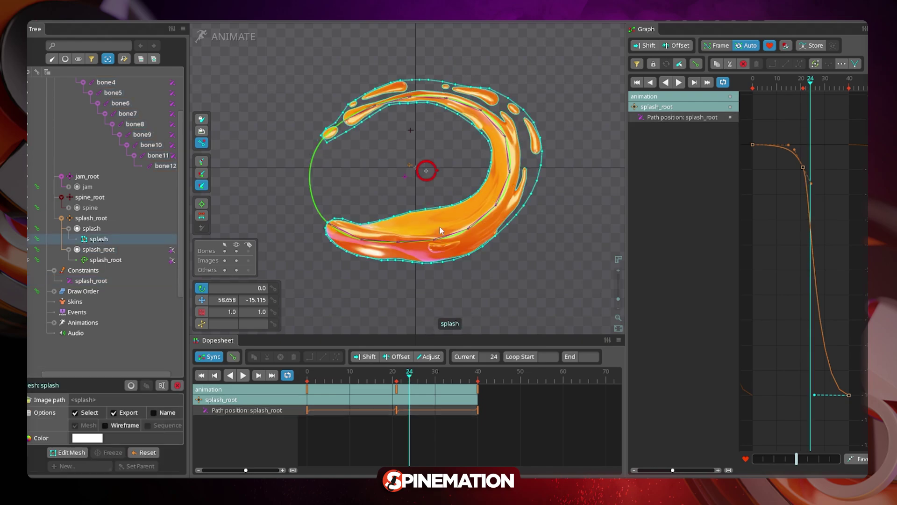
pyautogui.press('g')
pyautogui.scroll(5, 364, 229)
pyautogui.moveTo(338, 210); pyautogui.dragTo(393, 220)
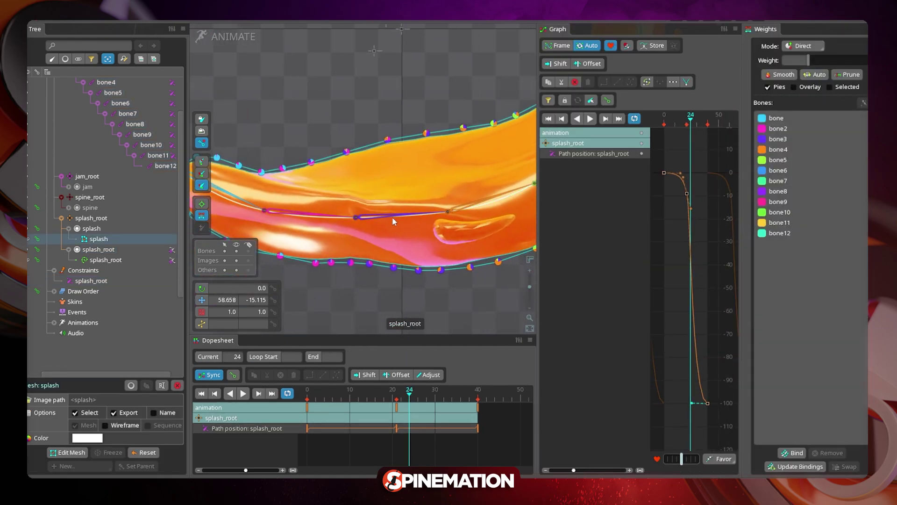
pyautogui.click(388, 140)
pyautogui.moveTo(354, 123); pyautogui.dragTo(323, 139)
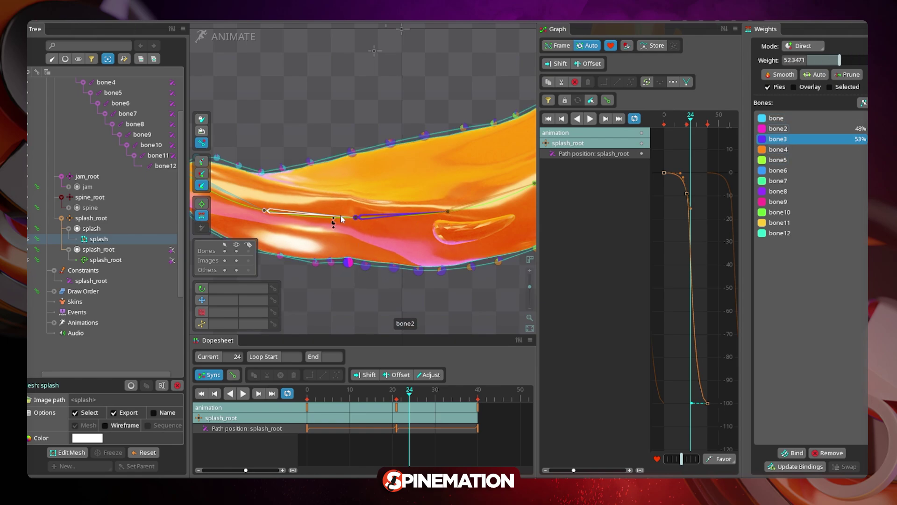
pyautogui.click(342, 220)
pyautogui.moveTo(351, 234); pyautogui.dragTo(356, 244)
# Adjust the bone2 weights of the inner edge vertices near the tip of the splash's thick end
pyautogui.scroll(-3, 375, 252)
pyautogui.scroll(5, 310, 224)
pyautogui.click(311, 274)
pyautogui.click(330, 234)
pyautogui.click(338, 290)
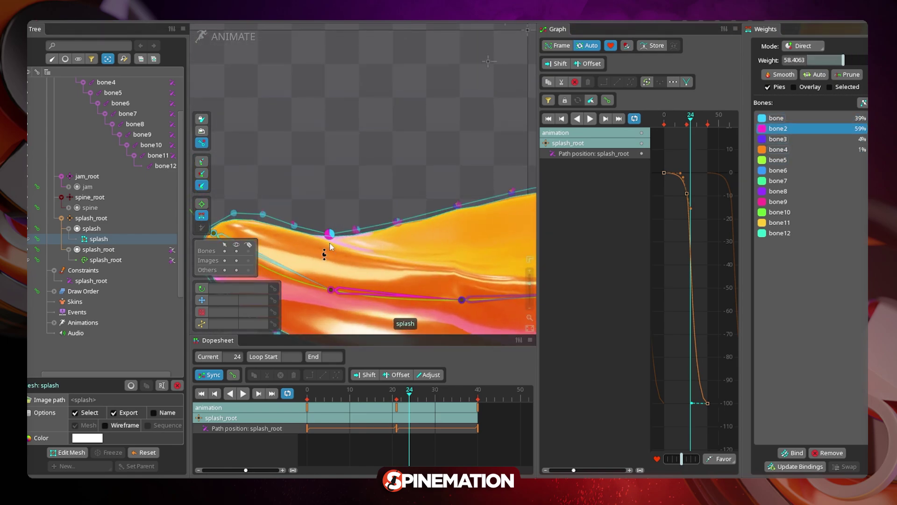
pyautogui.moveTo(397, 223); pyautogui.dragTo(414, 190)
# Adjust the bone3 weights of the splash's edge vertices to smooth its curve, and preview the animation
pyautogui.click(470, 298)
pyautogui.click(458, 205)
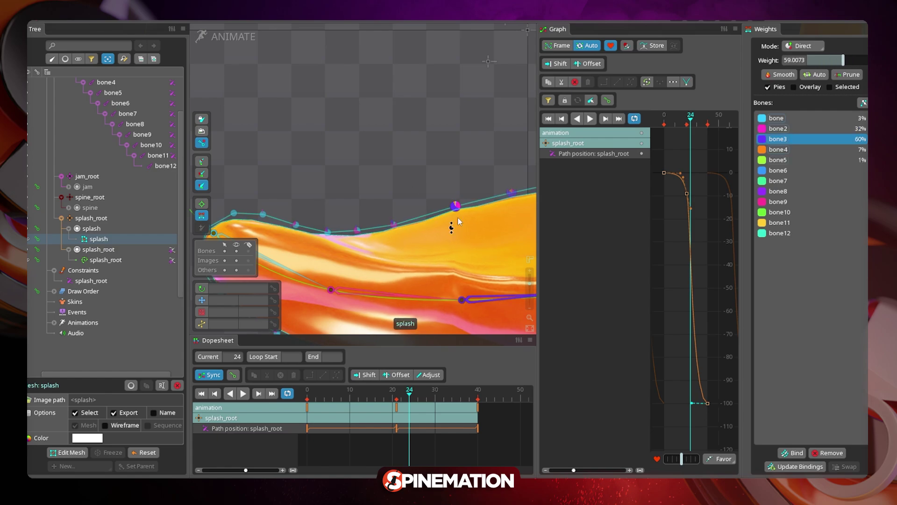
pyautogui.moveTo(454, 225); pyautogui.dragTo(456, 202)
pyautogui.scroll(-2, 455, 206)
pyautogui.moveTo(349, 260); pyautogui.dragTo(360, 226)
pyautogui.scroll(-4, 355, 266)
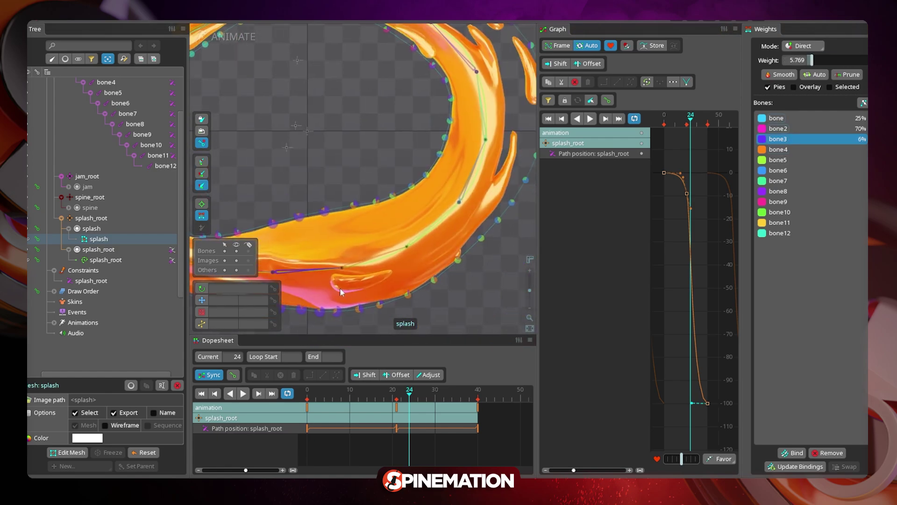
pyautogui.click(505, 234)
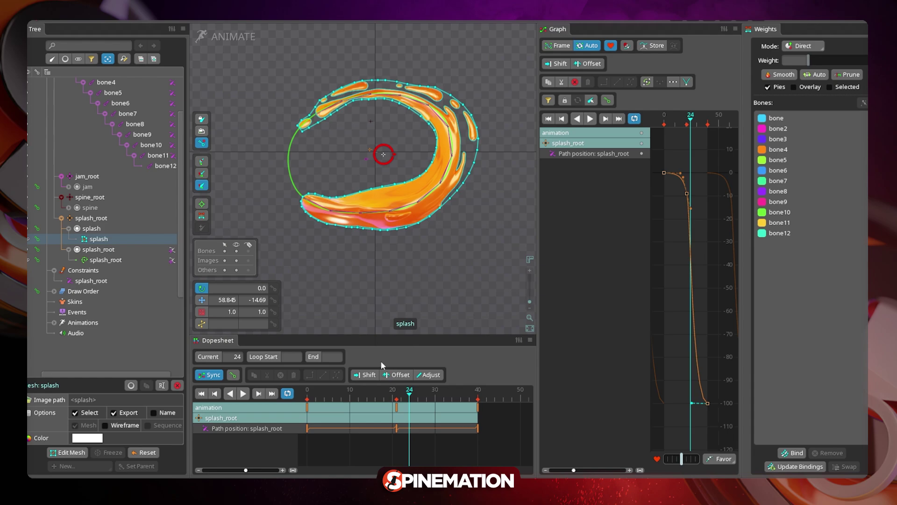
pyautogui.press('space')
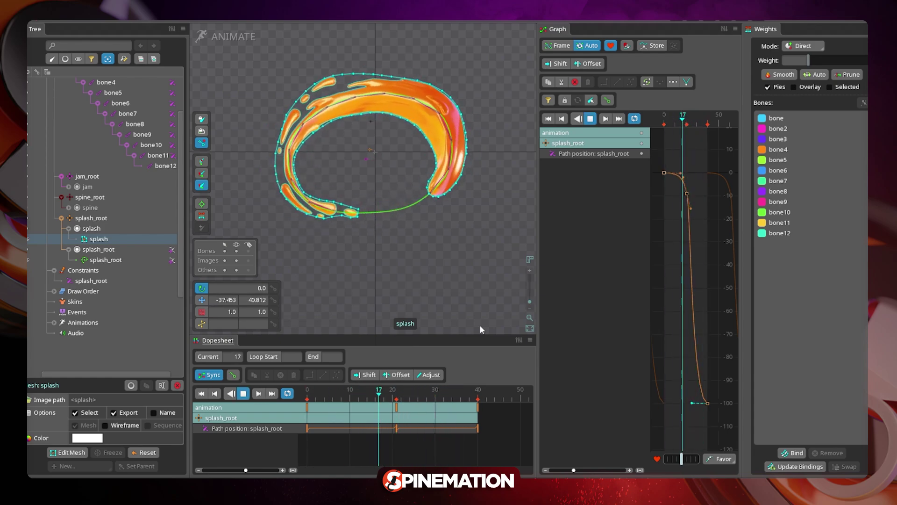
pyautogui.press('space')
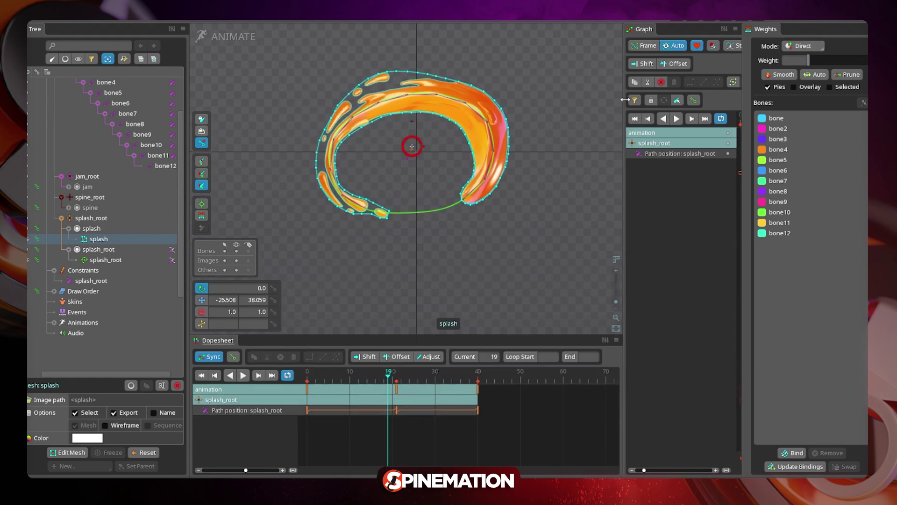
# Return to Setup mode, show the spine slot, and convert its spine image into a mesh
pyautogui.click(229, 36)
pyautogui.click(66, 210)
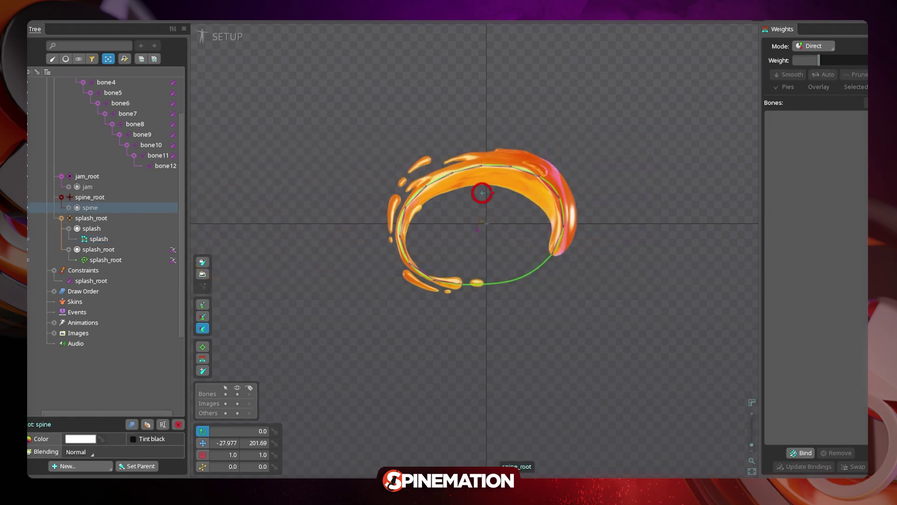
pyautogui.click(28, 207)
pyautogui.click(69, 208)
pyautogui.click(97, 218)
pyautogui.scroll(4, 616, 211)
pyautogui.moveTo(616, 211)
pyautogui.mouseDown()
pyautogui.moveTo(764, 227)
pyautogui.moveTo(605, 209)
pyautogui.mouseUp()
pyautogui.scroll(-2, 603, 210)
pyautogui.click(75, 439)
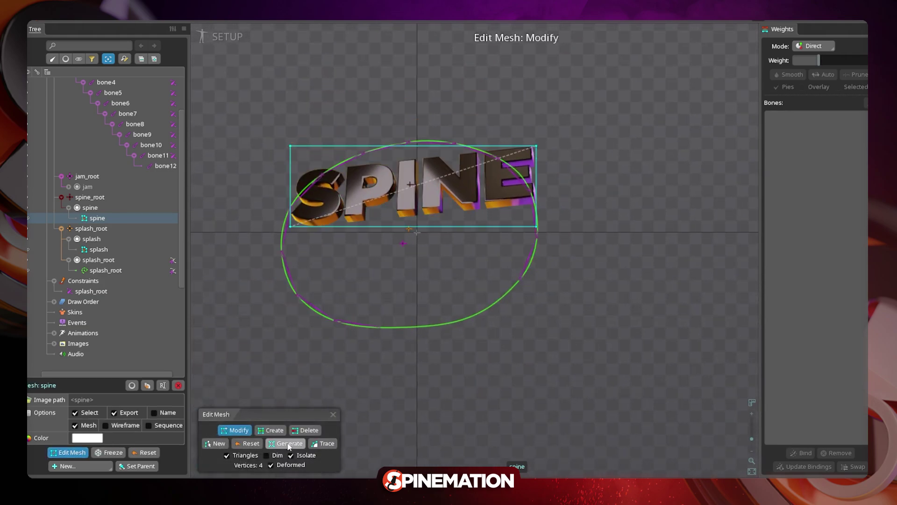
# Draw a new eight-vertex mesh hull closely around the SPINE lettering
pyautogui.click(215, 444)
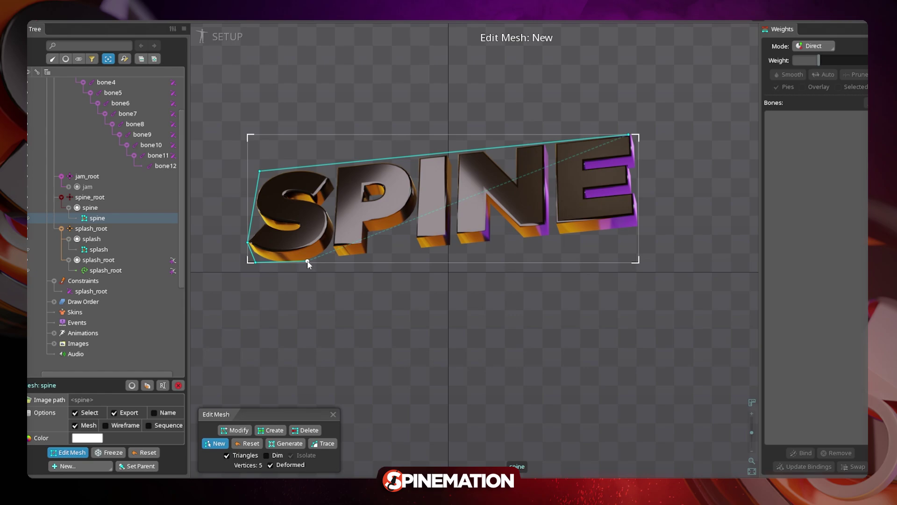
pyautogui.click(638, 228)
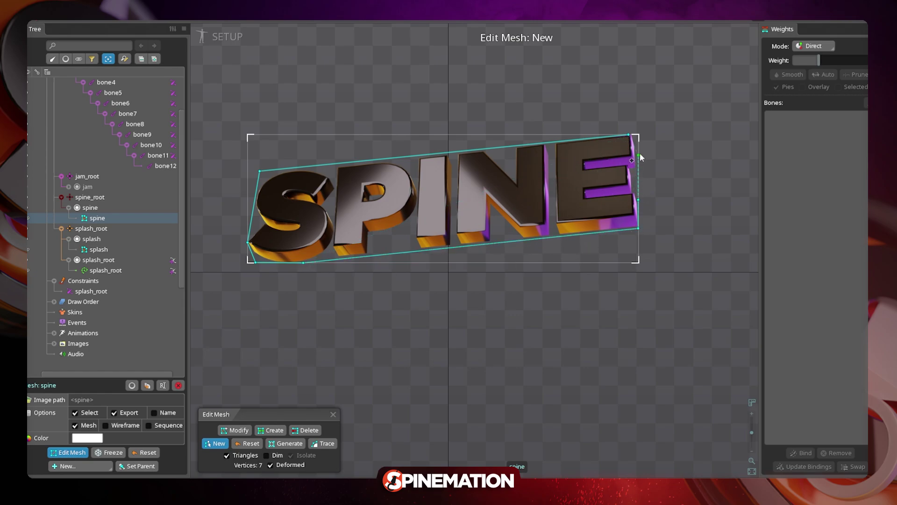
pyautogui.click(639, 152)
pyautogui.click(629, 135)
pyautogui.scroll(2, 650, 152)
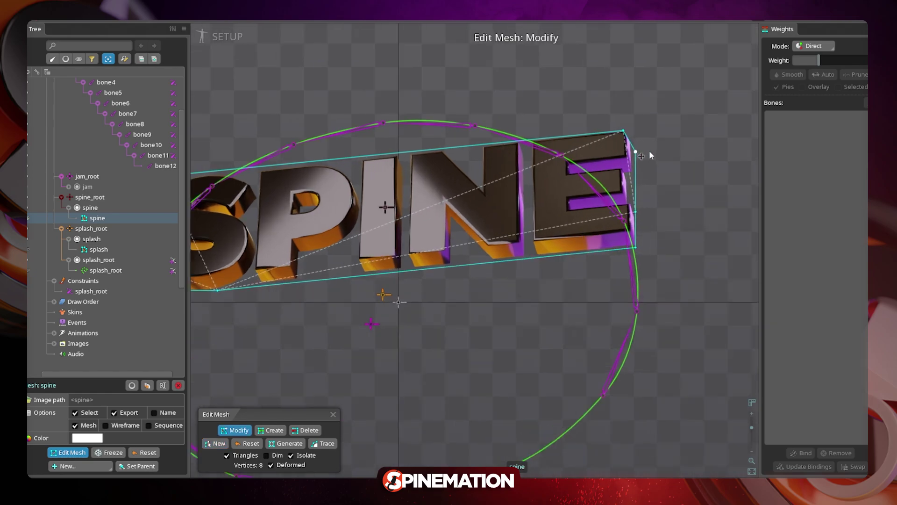
pyautogui.scroll(3, 650, 152)
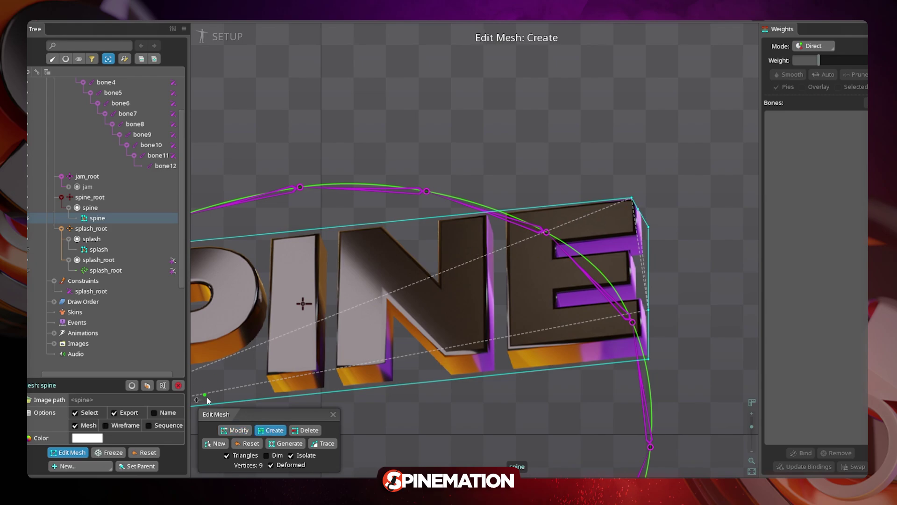
# Add vertices and a lengthwise edge separating the SPINE lettering's front from its sides, and refine the corners around the S
pyautogui.moveTo(633, 201); pyautogui.dragTo(647, 194)
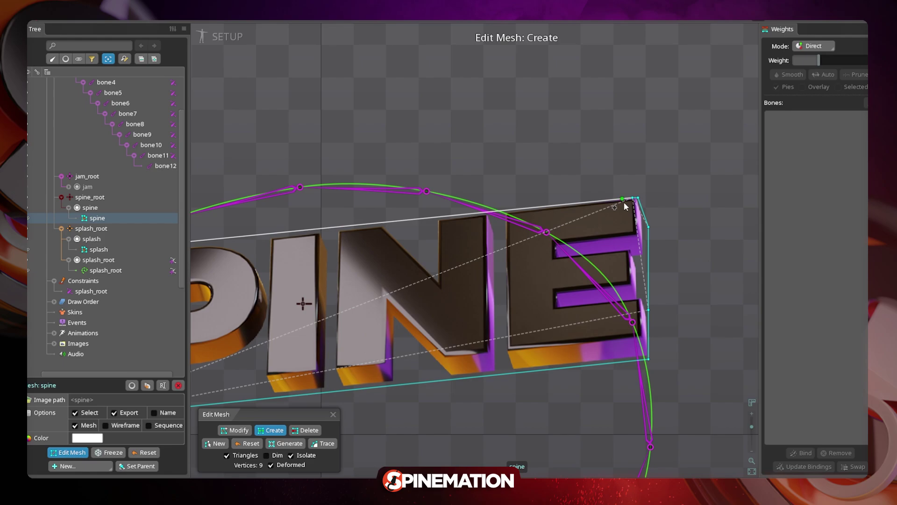
pyautogui.click(636, 280)
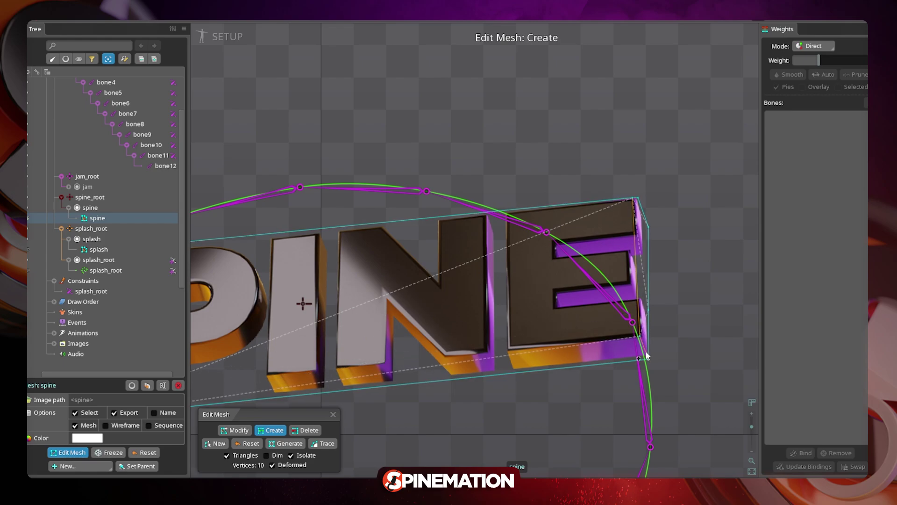
pyautogui.scroll(-2, 646, 357)
pyautogui.moveTo(571, 357); pyautogui.dragTo(715, 353)
pyautogui.moveTo(742, 288); pyautogui.dragTo(232, 341)
pyautogui.press('v')
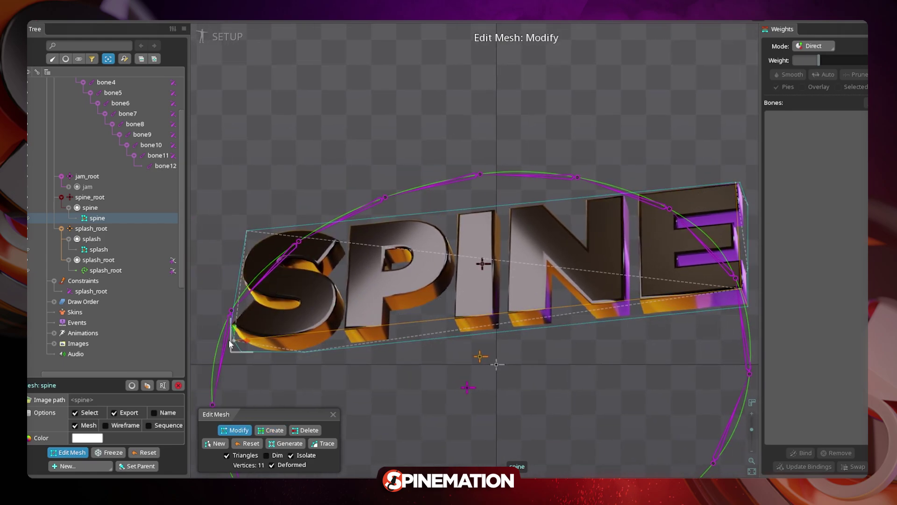
pyautogui.moveTo(247, 231); pyautogui.dragTo(242, 233)
pyautogui.moveTo(241, 352); pyautogui.dragTo(262, 352)
# Finish the mesh, add a spine_root2 bone under spine_root, and bind the spine mesh to both bones
pyautogui.scroll(-1, 580, 382)
pyautogui.moveTo(579, 383); pyautogui.dragTo(507, 334)
pyautogui.press('Escape')
pyautogui.click(425, 234)
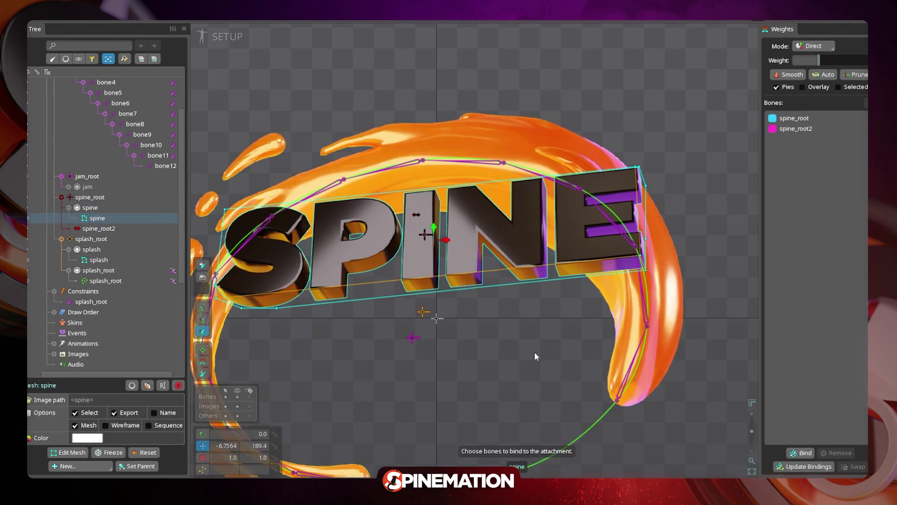
# Weight the front-face vertices of the SPINE mesh to the spine_root2 bone
pyautogui.click(796, 129)
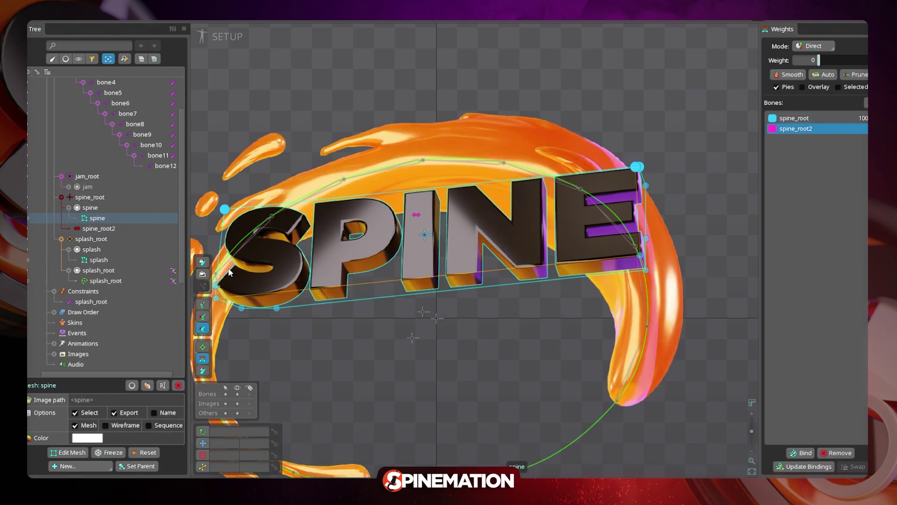
pyautogui.click(415, 343)
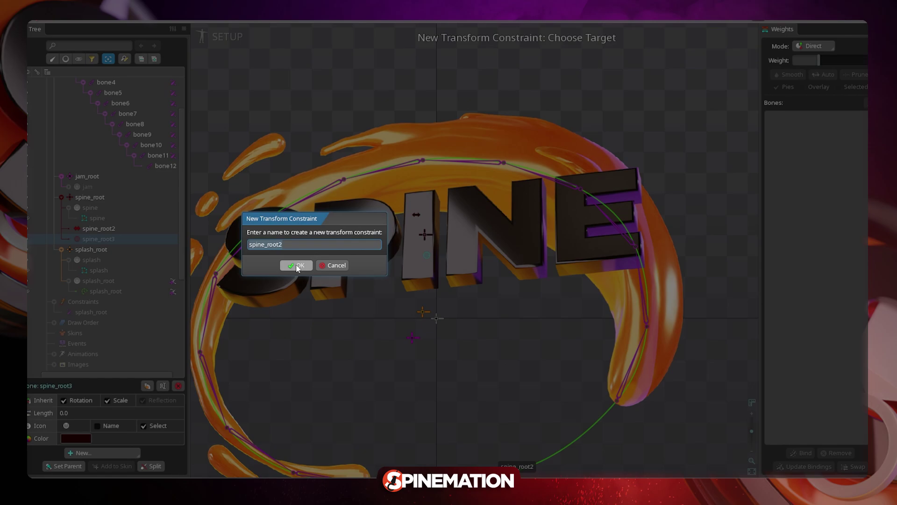
# Create a transform constraint named 3d_ctrl_inv and rename its two bones spine_3d_ctrl and spine_3d_ctrl_inv
pyautogui.write('ctrl_inv')
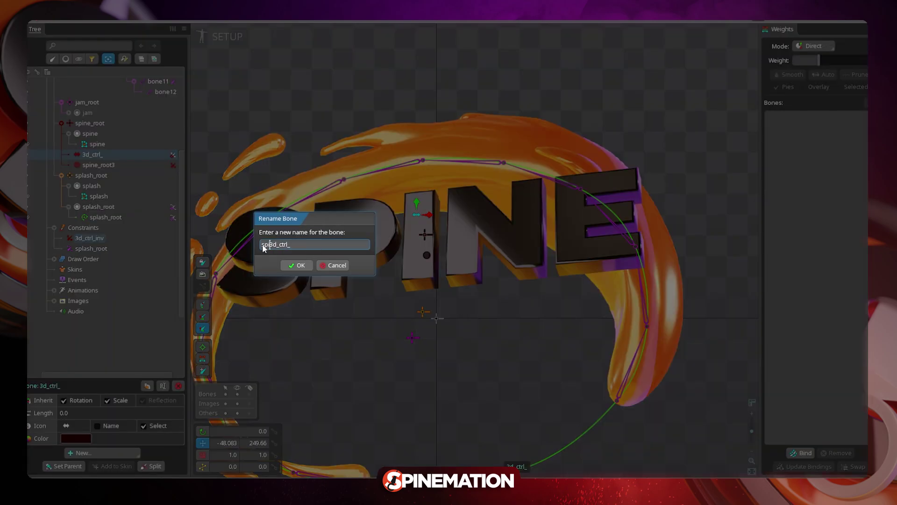
pyautogui.click(297, 265)
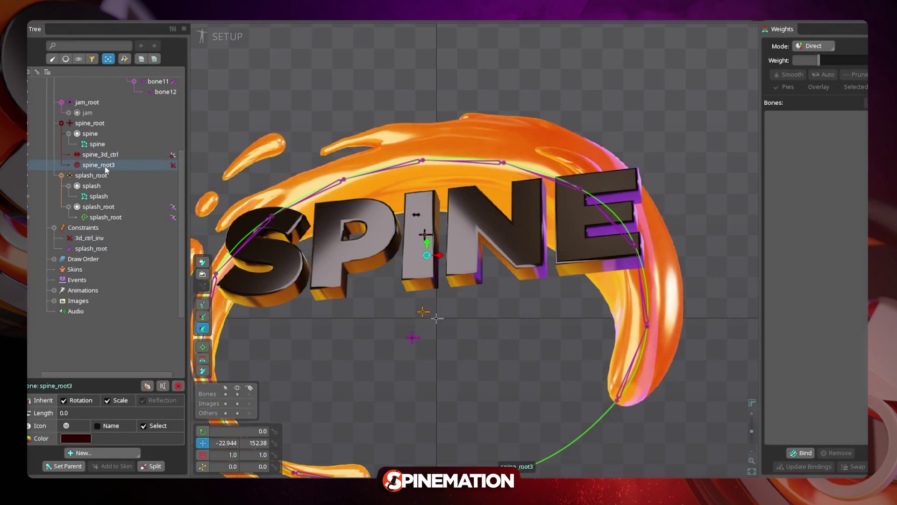
pyautogui.click(174, 165)
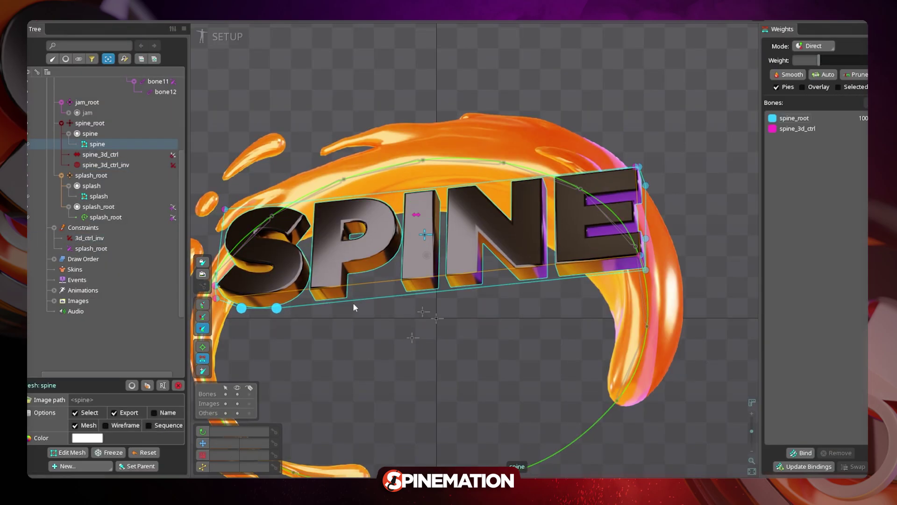
# Bind spine_3d_ctrl_inv to the spine mesh and add a crosswise edge through the letter N down to the lower hull
pyautogui.click(427, 255)
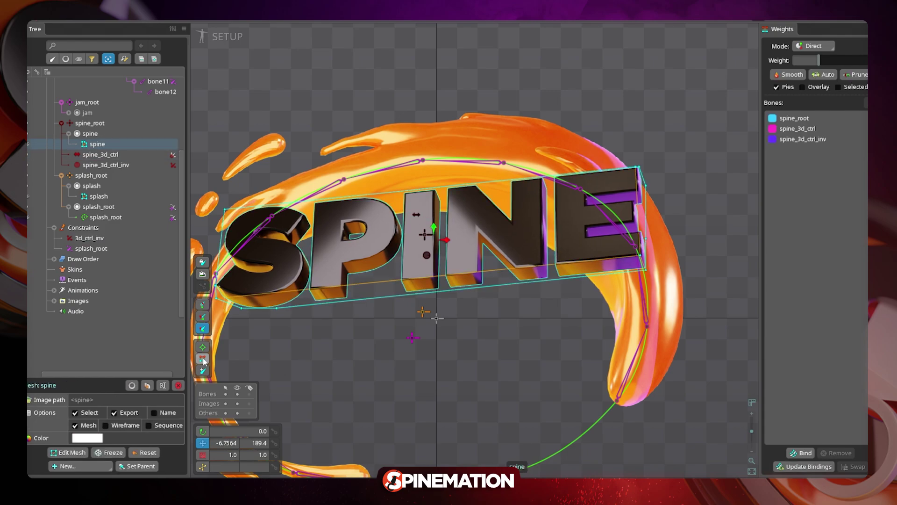
pyautogui.click(69, 452)
pyautogui.click(271, 431)
pyautogui.moveTo(476, 184); pyautogui.dragTo(476, 272)
pyautogui.moveTo(477, 272); pyautogui.dragTo(485, 286)
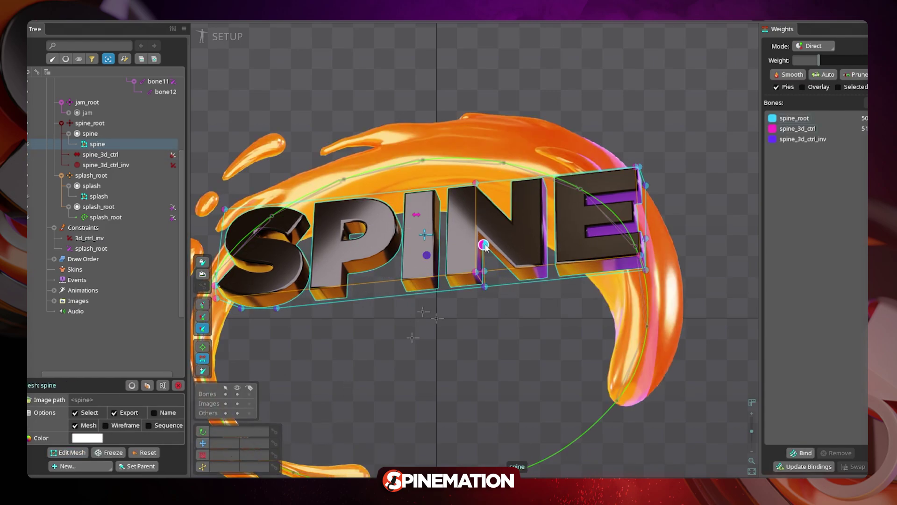
# Adjust the weights of the new N vertices for the spine_3d_ctrl and spine_3d_ctrl_inv bones
pyautogui.click(798, 128)
pyautogui.click(803, 140)
pyautogui.moveTo(484, 244); pyautogui.dragTo(491, 202)
pyautogui.moveTo(485, 272); pyautogui.dragTo(484, 295)
pyautogui.click(530, 253)
# Clean up the spine mesh near the N and add crosswise edges through the P, I and N down to the lower hull
pyautogui.click(68, 452)
pyautogui.click(306, 430)
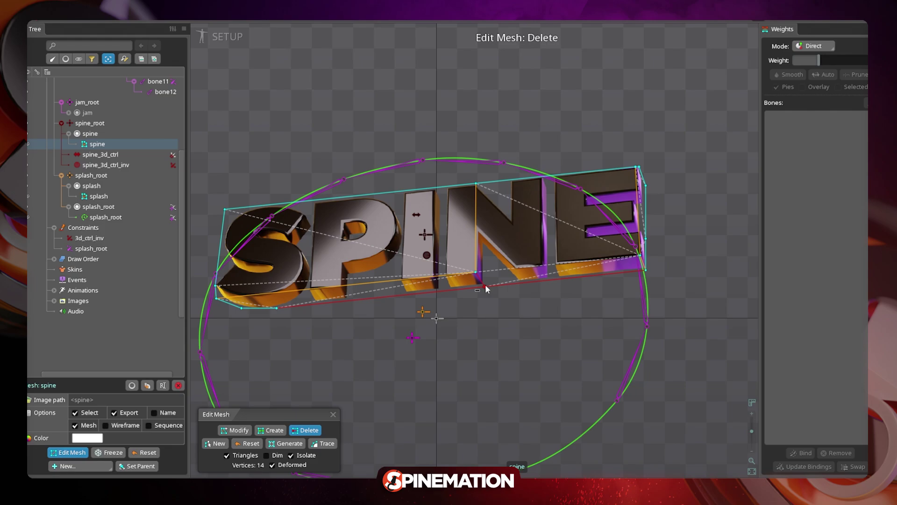
pyautogui.moveTo(405, 191); pyautogui.dragTo(403, 280)
pyautogui.moveTo(315, 200); pyautogui.dragTo(320, 303)
pyautogui.click(271, 430)
pyautogui.moveTo(403, 280); pyautogui.dragTo(408, 294)
pyautogui.moveTo(476, 272); pyautogui.dragTo(482, 287)
pyautogui.moveTo(541, 265); pyautogui.dragTo(548, 280)
pyautogui.click(333, 414)
# Check the spine mesh's weights and how the lettering reacts to the spine_3d_ctrl bone
pyautogui.click(417, 215)
pyautogui.click(331, 262)
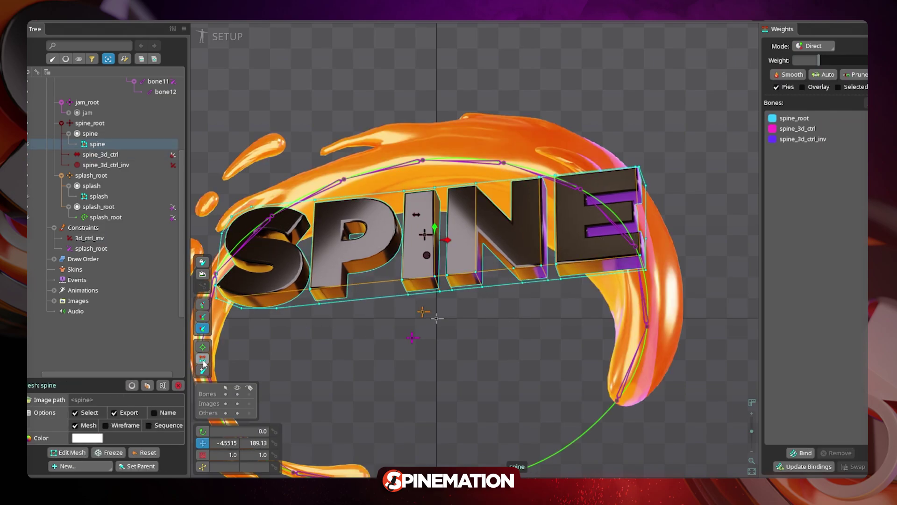
pyautogui.click(203, 360)
pyautogui.click(625, 253)
pyautogui.press('Escape')
pyautogui.click(486, 204)
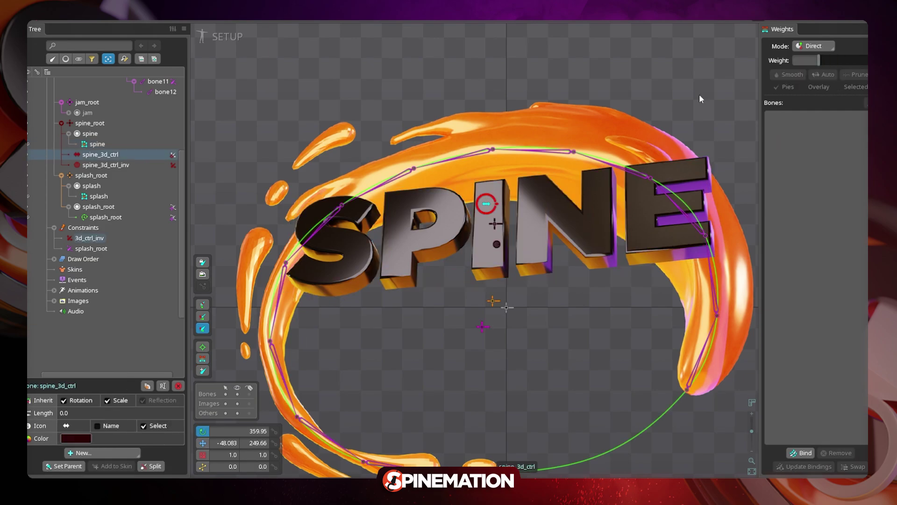
pyautogui.click(494, 224)
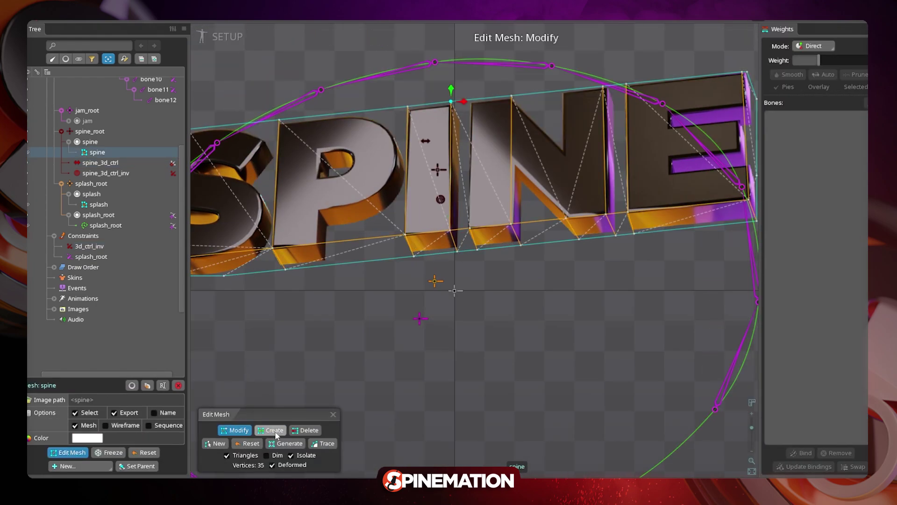
# Add mesh edges outlining the side of the I and the left stem, diagonal and right side of the N
pyautogui.click(276, 434)
pyautogui.moveTo(451, 101); pyautogui.dragTo(460, 122)
pyautogui.moveTo(460, 122); pyautogui.dragTo(458, 251)
pyautogui.moveTo(471, 100); pyautogui.dragTo(470, 228)
pyautogui.click(512, 160)
pyautogui.moveTo(512, 161); pyautogui.dragTo(567, 217)
pyautogui.moveTo(603, 86); pyautogui.dragTo(614, 105)
pyautogui.moveTo(614, 104); pyautogui.dragTo(577, 239)
# Add an edge along the N's upper diagonal and reposition the hull vertex at the E's outer side
pyautogui.click(305, 430)
pyautogui.click(270, 430)
pyautogui.click(235, 430)
pyautogui.click(271, 430)
pyautogui.moveTo(512, 96); pyautogui.dragTo(563, 152)
pyautogui.click(235, 430)
pyautogui.moveTo(649, 98); pyautogui.dragTo(644, 93)
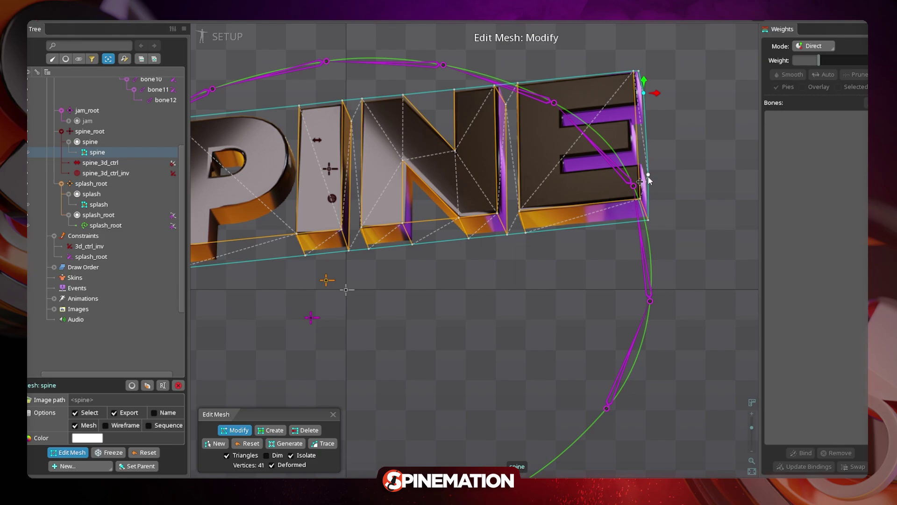
# Refine the mesh around the E's side and the P's outline, removing an unneeded vertex
pyautogui.click(305, 430)
pyautogui.click(235, 430)
pyautogui.click(271, 430)
pyautogui.moveTo(490, 177); pyautogui.dragTo(491, 149)
pyautogui.scroll(3, 498, 188)
pyautogui.click(305, 430)
pyautogui.click(468, 256)
pyautogui.click(270, 430)
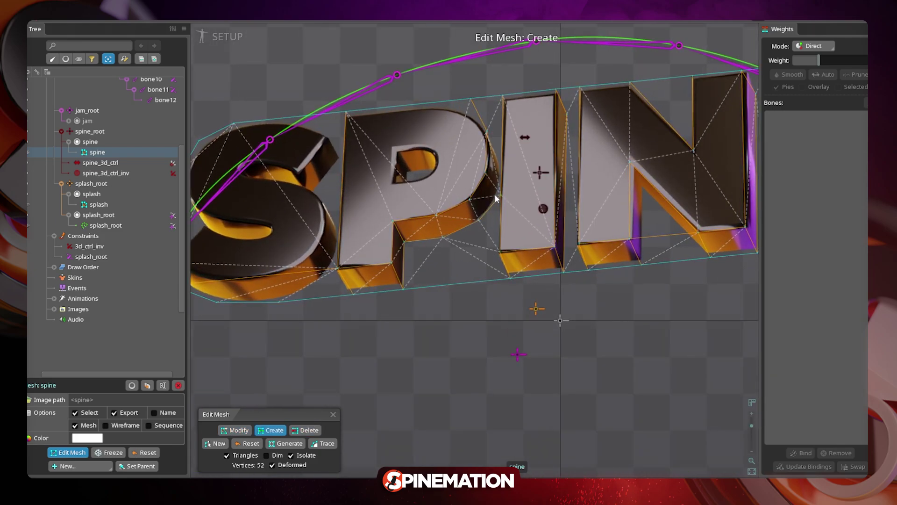
# Add vertices around the P's bowl and the opening inside it, and finish the mesh editing
pyautogui.scroll(3, 496, 196)
pyautogui.click(492, 169)
pyautogui.click(235, 430)
pyautogui.scroll(-2, 497, 178)
pyautogui.click(271, 430)
pyautogui.click(393, 153)
pyautogui.click(440, 151)
pyautogui.click(447, 192)
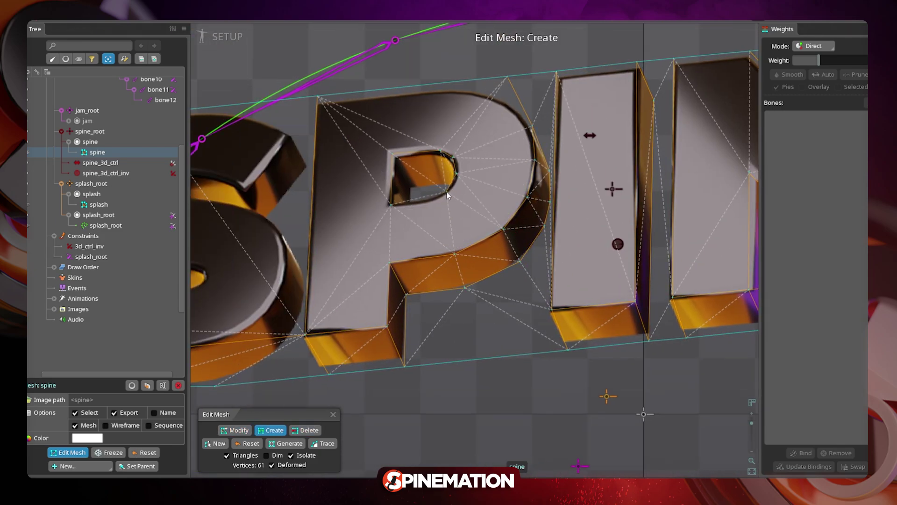
pyautogui.click(397, 146)
pyautogui.scroll(-2, 420, 234)
pyautogui.click(334, 414)
# Weight the spine mesh vertices to spine_3d_ctrl, test the movement of the spine_3d_ctrl_inv bone and undo the test move
pyautogui.click(203, 359)
pyautogui.scroll(-2, 351, 374)
pyautogui.click(797, 128)
pyautogui.click(452, 232)
pyautogui.moveTo(464, 235); pyautogui.dragTo(456, 236)
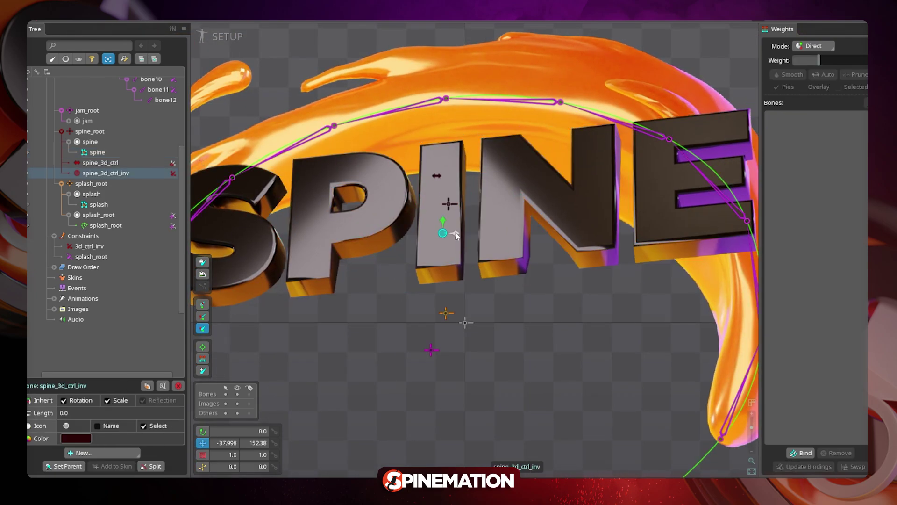
pyautogui.hotkey('ctrl', 'z')
# Select the SPINE lettering's side vertices and adjust their weight for the spine_3d_ctrl_inv bone
pyautogui.click(436, 173)
pyautogui.click(803, 139)
pyautogui.moveTo(637, 187); pyautogui.dragTo(512, 187)
pyautogui.moveTo(290, 211); pyautogui.dragTo(500, 199)
pyautogui.keyDown('ctrl'); pyautogui.click(428, 248); pyautogui.keyUp('ctrl')
pyautogui.moveTo(466, 280); pyautogui.dragTo(466, 265)
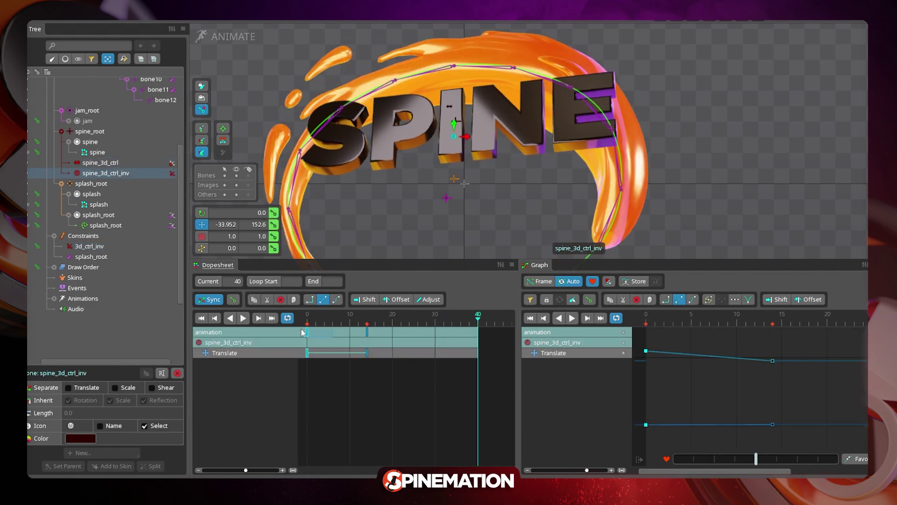
# Animate the spine_3d_ctrl bone with a looping rotation keyed at frames 0, 20 and 40, and play it back
pyautogui.moveTo(307, 321); pyautogui.dragTo(360, 322)
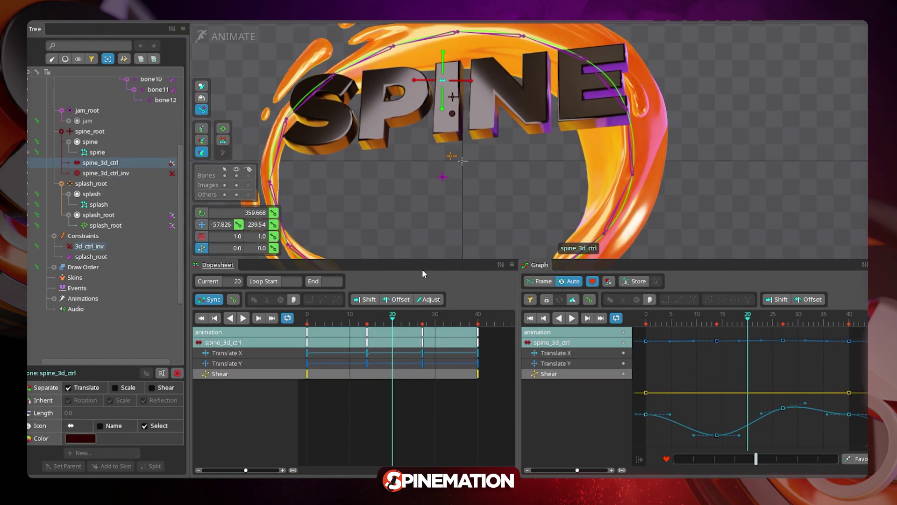
pyautogui.moveTo(393, 322); pyautogui.dragTo(301, 320)
pyautogui.moveTo(307, 323); pyautogui.dragTo(373, 326)
pyautogui.moveTo(751, 148); pyautogui.dragTo(747, 162)
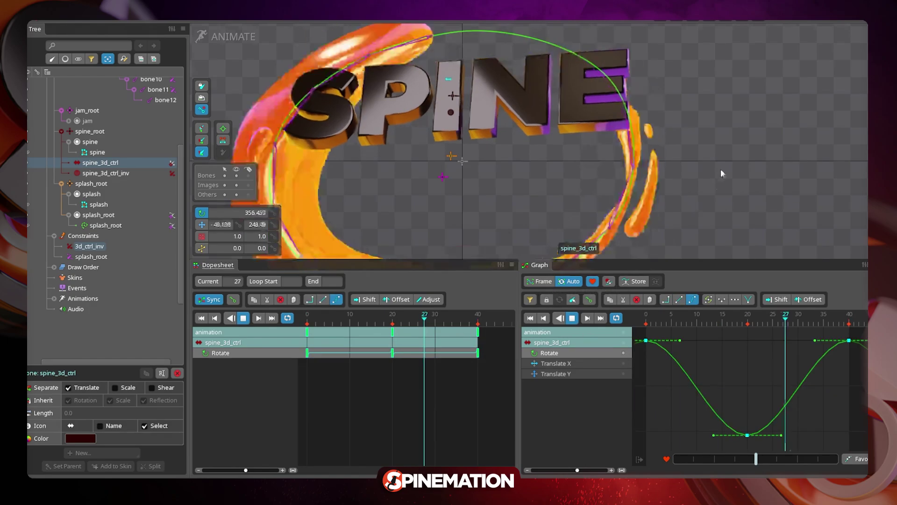
pyautogui.scroll(-3, 720, 169)
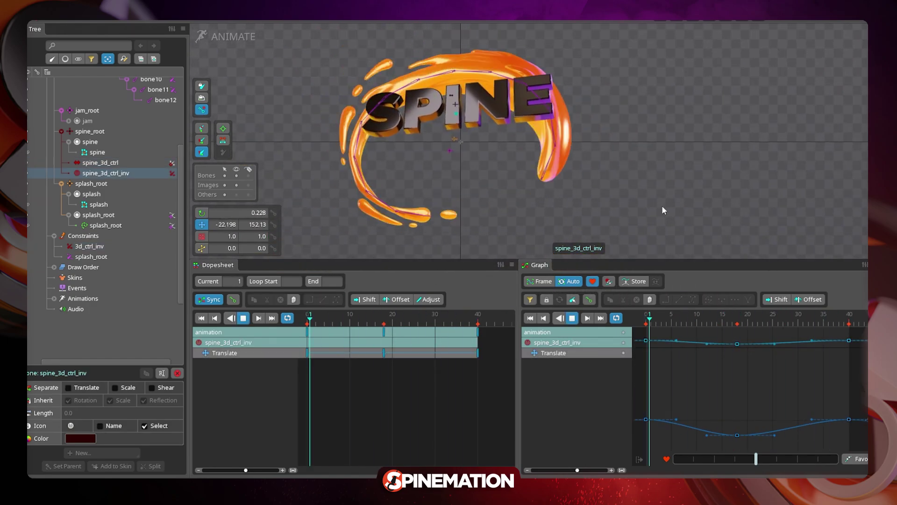
# Show the jam slot and build its mesh in Setup mode, with vertices separating the JAM lettering's front from its sides
pyautogui.click(87, 120)
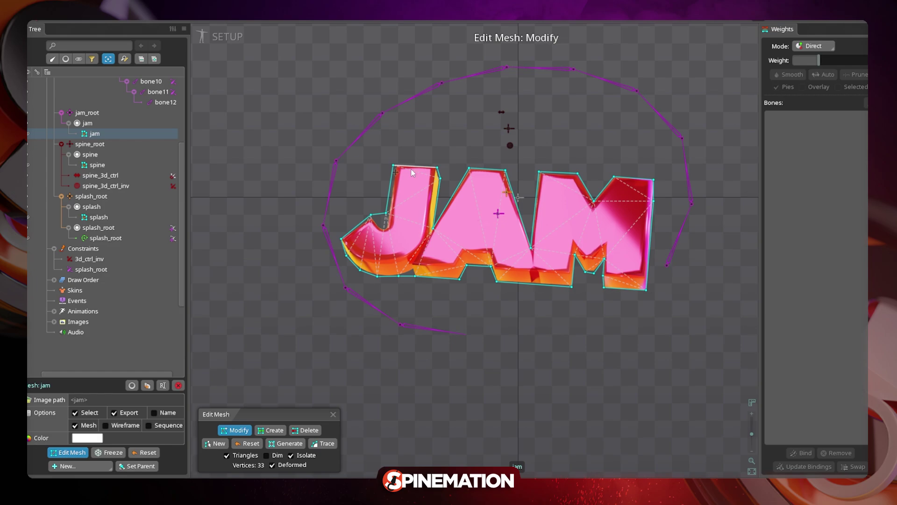
pyautogui.scroll(3, 403, 101)
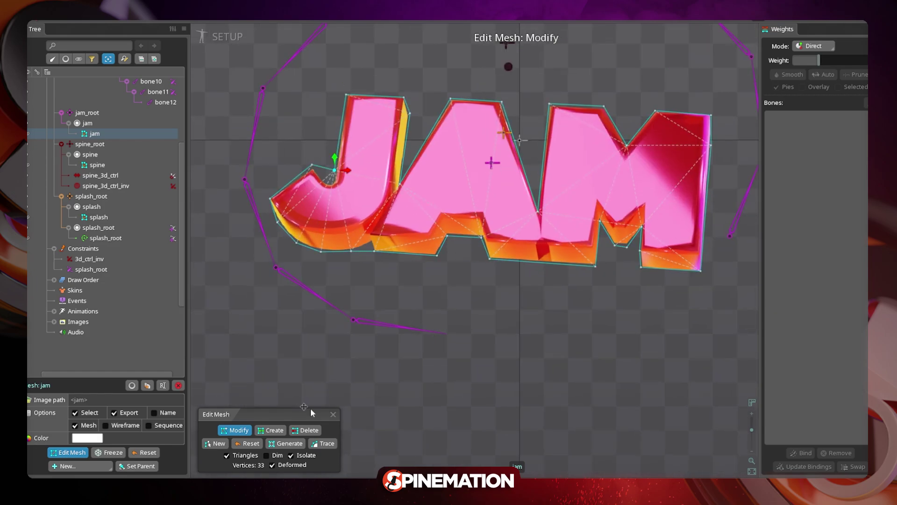
pyautogui.click(490, 241)
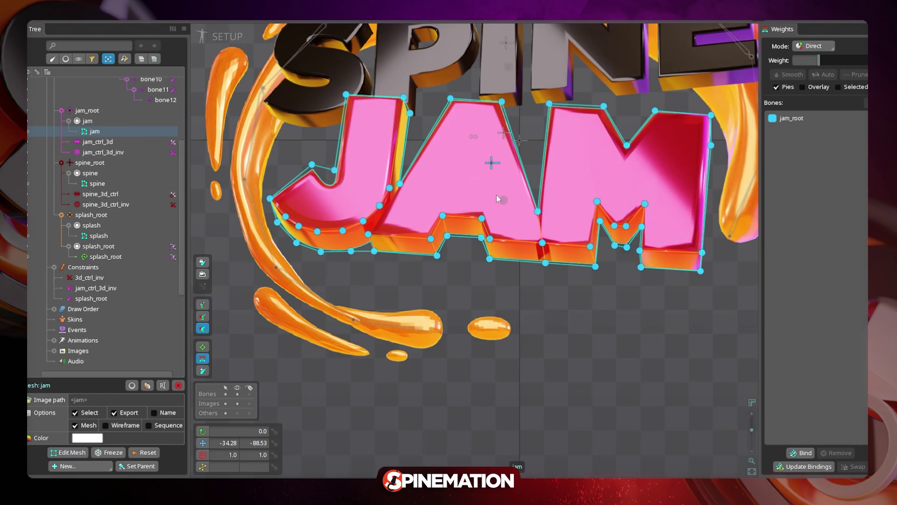
# Weight the JAM front vertices to jam_ctrl_3d and select the lower side vertices for the opposite control bone's weights
pyautogui.moveTo(330, 86); pyautogui.dragTo(408, 105)
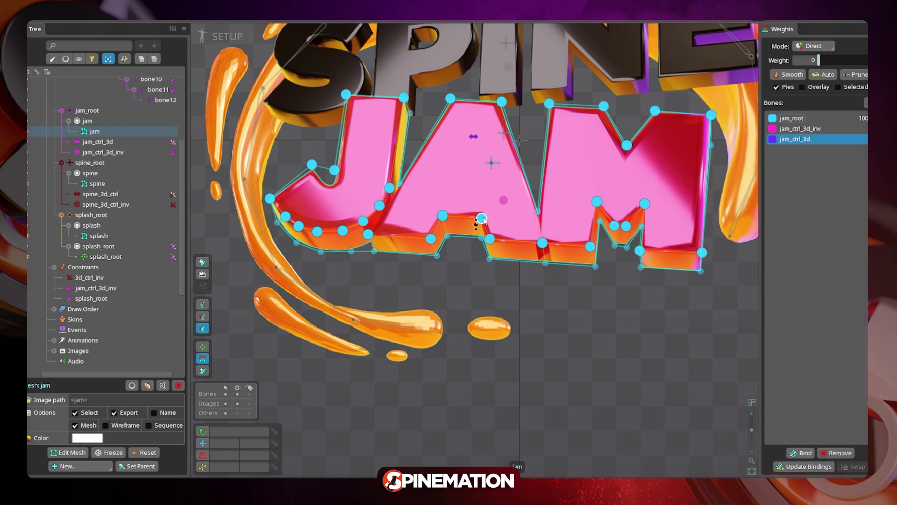
pyautogui.moveTo(483, 218); pyautogui.dragTo(483, 195)
pyautogui.click(447, 236)
pyautogui.keyDown('ctrl'); pyautogui.click(481, 238); pyautogui.keyUp('ctrl')
pyautogui.keyDown('ctrl'); pyautogui.click(489, 259); pyautogui.keyUp('ctrl')
pyautogui.keyDown('ctrl'); pyautogui.click(545, 263); pyautogui.keyUp('ctrl')
pyautogui.keyDown('ctrl'); pyautogui.click(595, 267); pyautogui.keyUp('ctrl')
pyautogui.press('v')
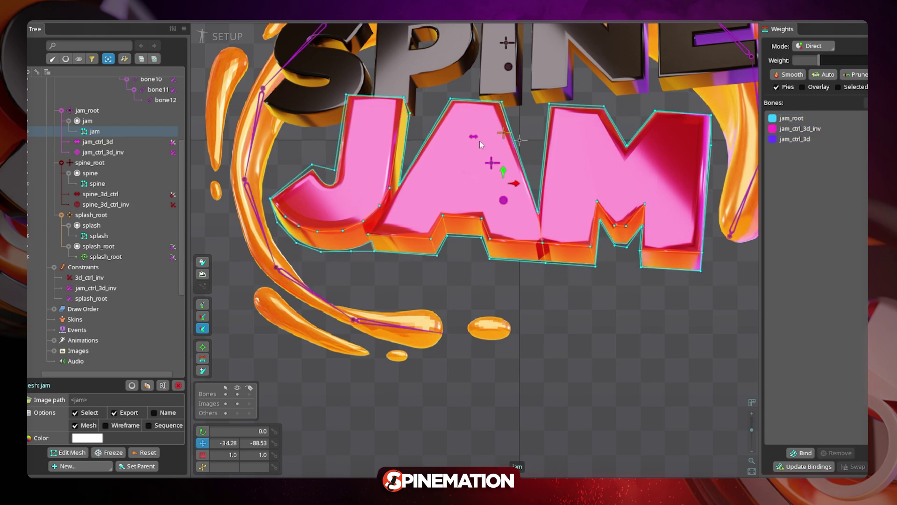
# Test the JAM mesh's deformation with the jam_ctrl_3d bone, undo the moves and inspect the area around the M
pyautogui.hotkey('ctrl', 'z')
pyautogui.moveTo(473, 137)
pyautogui.mouseDown()
pyautogui.moveTo(484, 137)
pyautogui.moveTo(472, 134)
pyautogui.mouseUp()
pyautogui.hotkey('ctrl', 'z')
pyautogui.press('g')
pyautogui.click(473, 140)
pyautogui.click(472, 138)
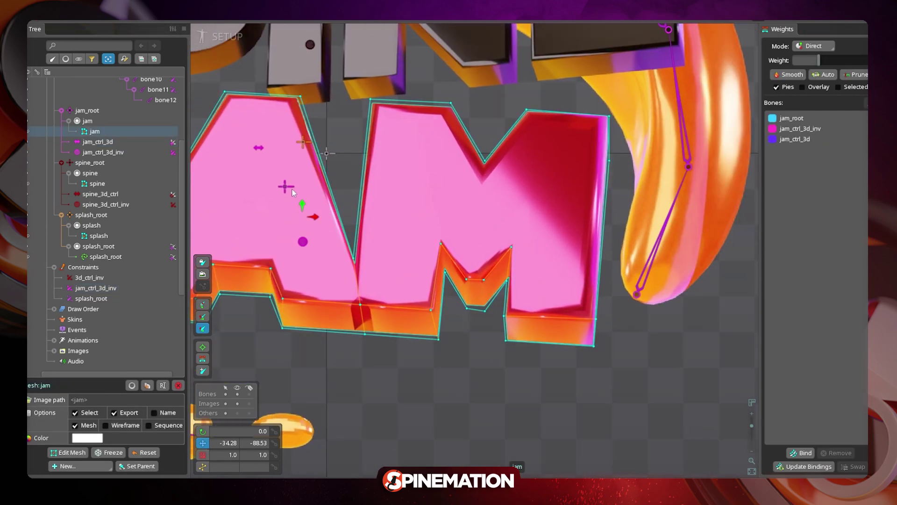
pyautogui.click(508, 279)
pyautogui.click(601, 166)
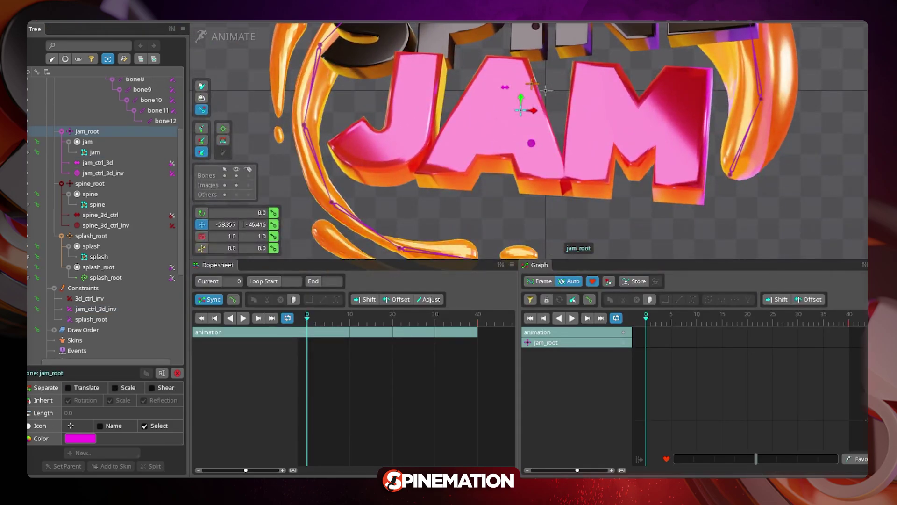
# Key jam_root's translation at frames 0, 10 and 40, raised at frame 10, and copy the first two keys to frame 20
pyautogui.click(274, 225)
pyautogui.moveTo(309, 320); pyautogui.dragTo(395, 316)
pyautogui.scroll(-3, 403, 233)
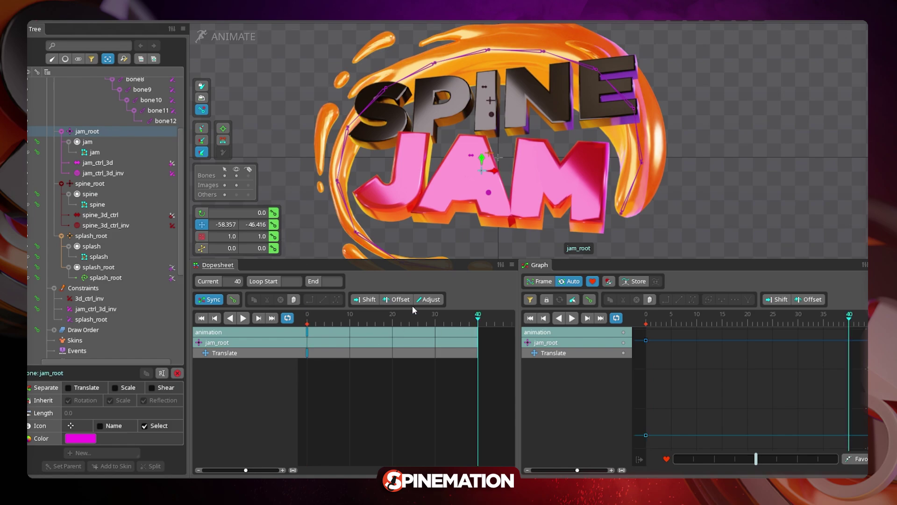
pyautogui.click(392, 319)
pyautogui.moveTo(393, 320); pyautogui.dragTo(350, 321)
pyautogui.hotkey('ctrl', 'c')
pyautogui.click(393, 320)
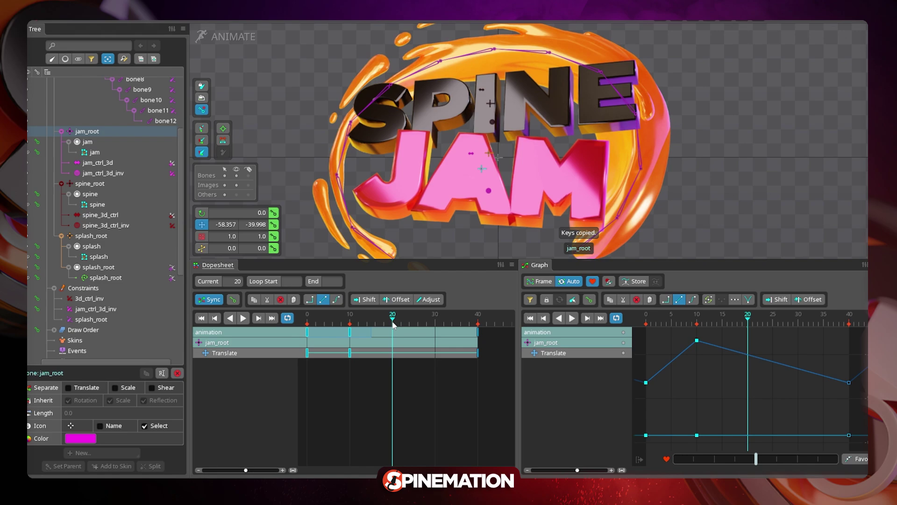
# Key jam_root's rotation at frames 0, 5, 15 and 40, and copy the frame 5 and 15 keys to frame 25
pyautogui.press('d')
pyautogui.moveTo(377, 319)
pyautogui.mouseDown()
pyautogui.moveTo(306, 320)
pyautogui.moveTo(371, 317)
pyautogui.mouseUp()
pyautogui.click(273, 214)
pyautogui.click(478, 319)
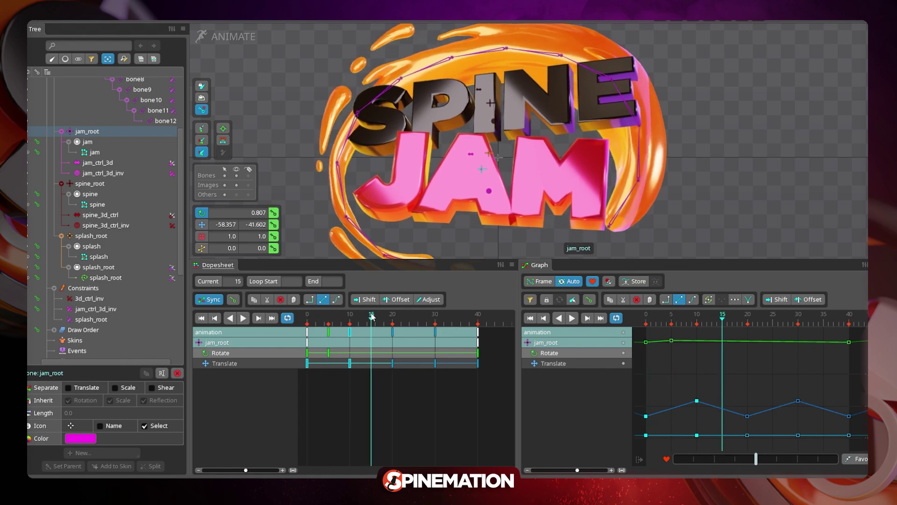
pyautogui.hotkey('ctrl', 'c')
pyautogui.click(414, 322)
pyautogui.hotkey('ctrl', 'v')
pyautogui.click(336, 322)
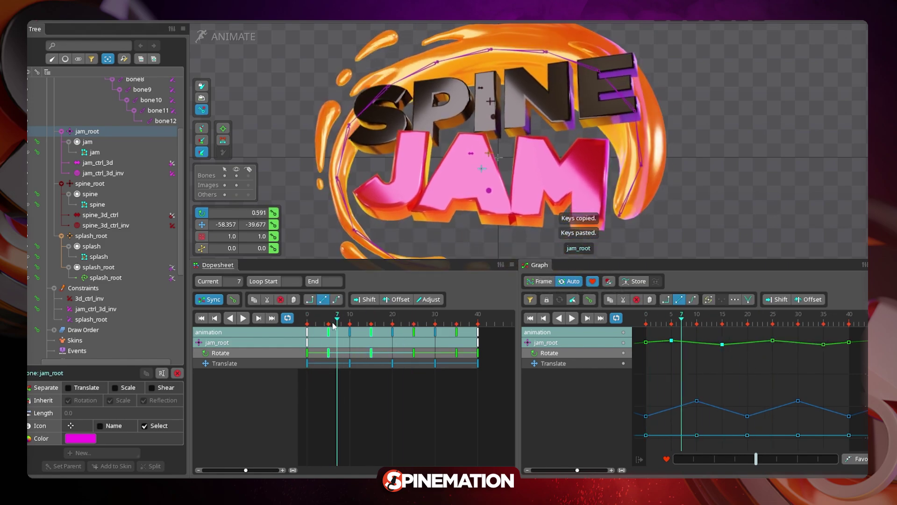
# Apply smooth Bezier curves to all jam_root keys and review the rotate and translate curves during playback
pyautogui.press('d')
pyautogui.press('d')
pyautogui.moveTo(491, 348); pyautogui.dragTo(305, 329)
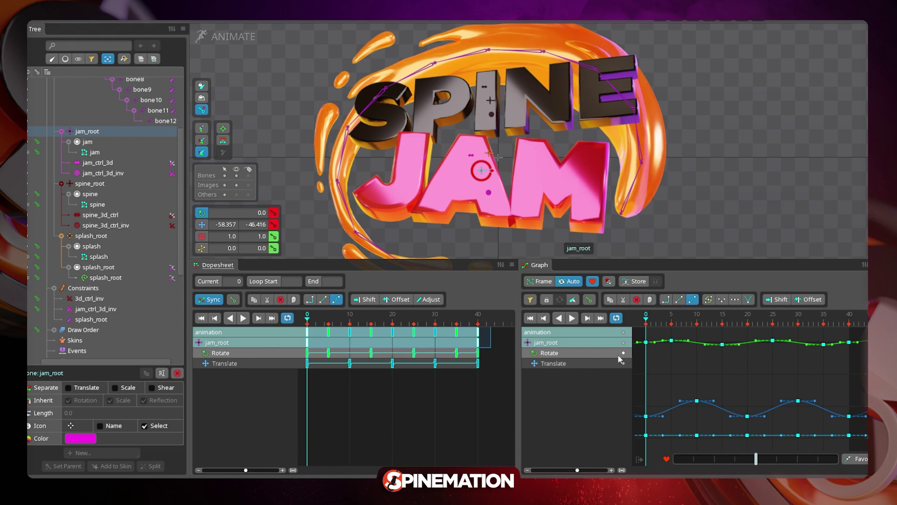
pyautogui.click(618, 355)
pyautogui.press('space')
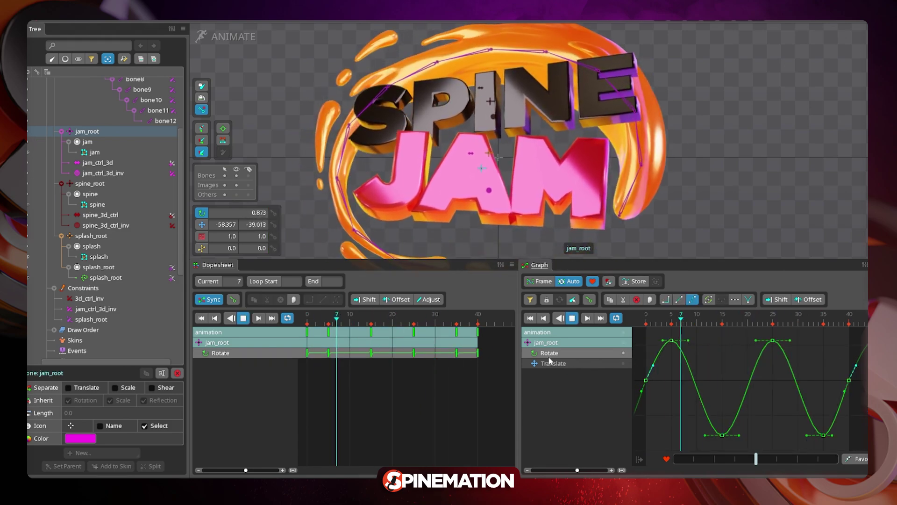
pyautogui.press('space')
pyautogui.click(624, 364)
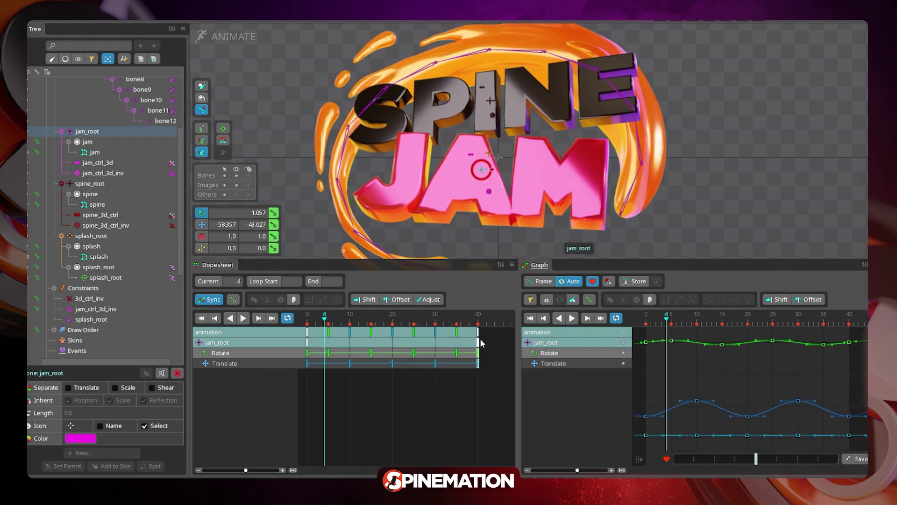
# Try stepped interpolation on all jam_root keys in playback, and return the keys to Bezier curves
pyautogui.click(310, 300)
pyautogui.press('space')
pyautogui.scroll(-4, 588, 164)
pyautogui.moveTo(588, 164); pyautogui.dragTo(591, 189)
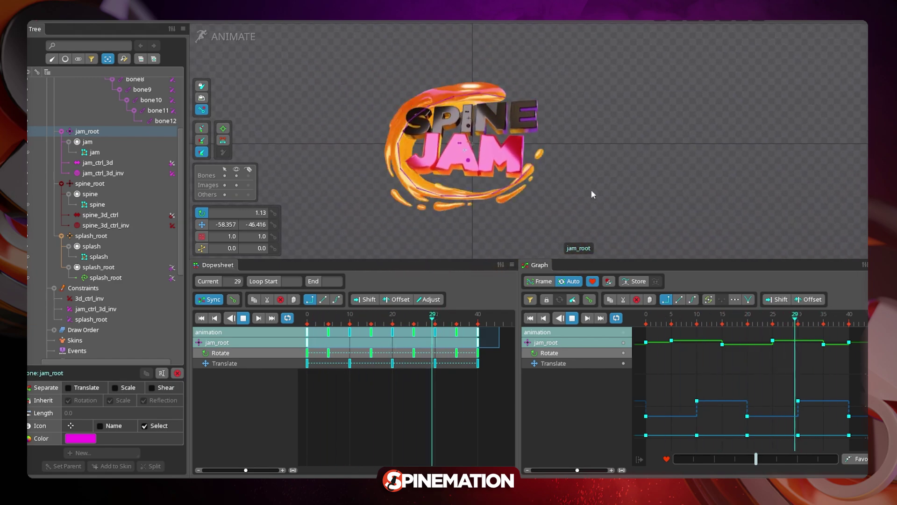
pyautogui.scroll(2, 591, 189)
pyautogui.click(336, 299)
pyautogui.press('space')
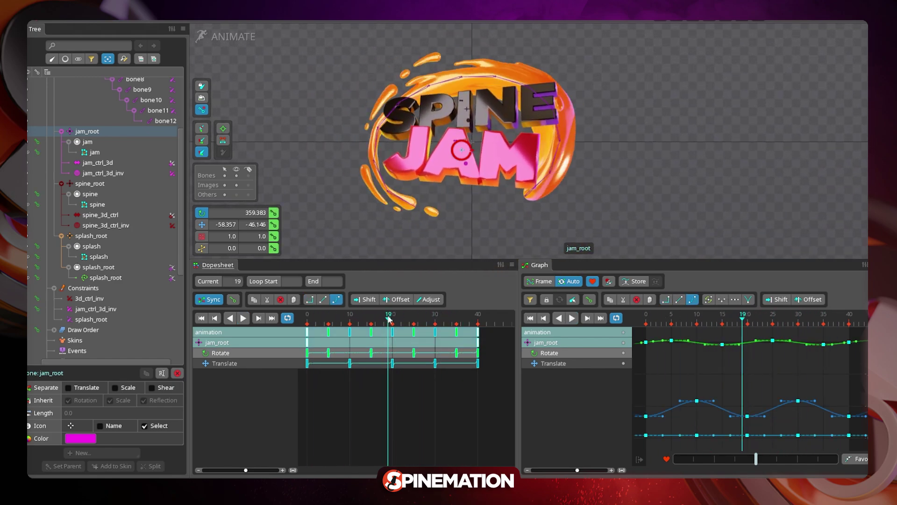
# Select the jam_ctrl_3d bone, key its translation at frames 0, 10 and 40, and play back the animation
pyautogui.scroll(3, 459, 123)
pyautogui.click(459, 121)
pyautogui.press('space')
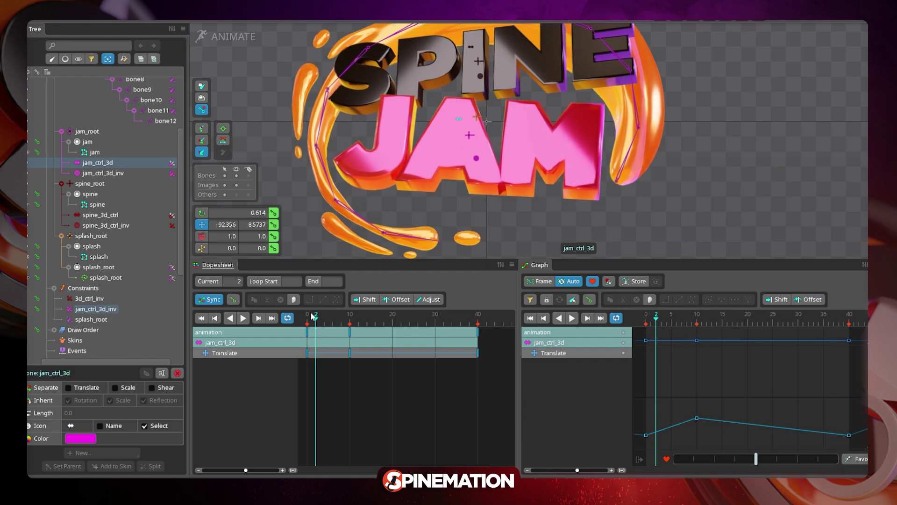
pyautogui.press('space')
pyautogui.press('space')
# Key jam_ctrl_3d_inv's translation at frames 0, 20 and 40, lowering the bone at frame 20, and play back the animation
pyautogui.click(478, 156)
pyautogui.click(477, 318)
pyautogui.click(392, 318)
pyautogui.moveTo(478, 156); pyautogui.dragTo(477, 173)
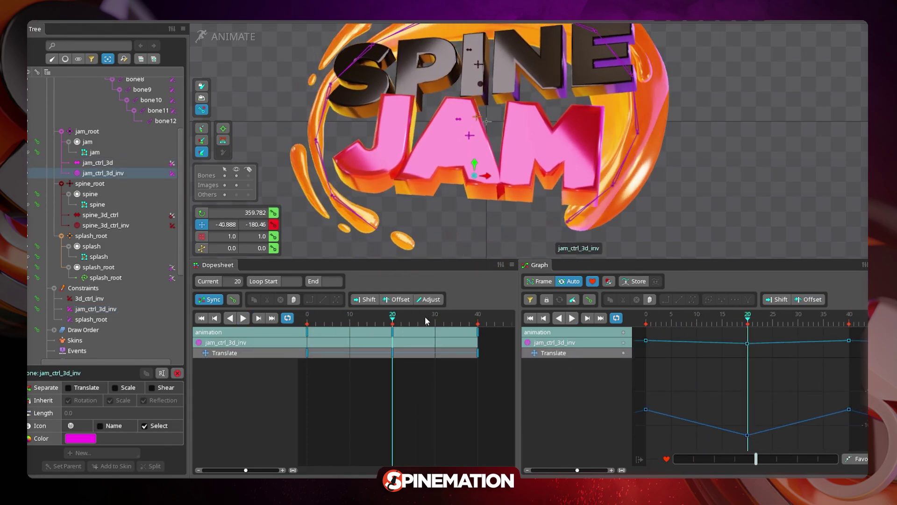
pyautogui.click(435, 317)
pyautogui.press('space')
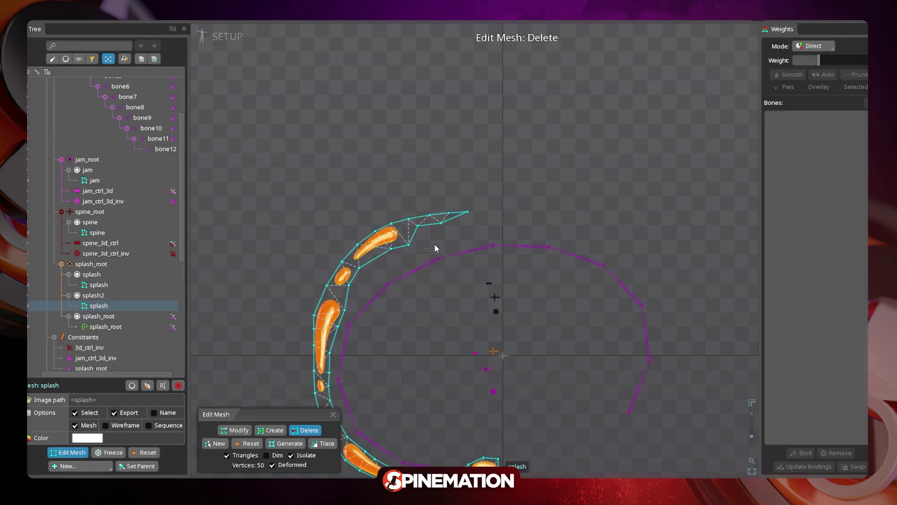
# Move the outer-left vertices of the original splash mesh inward, tightening the outline around the main splash and leaving out the separate droplets
pyautogui.scroll(4, 346, 290)
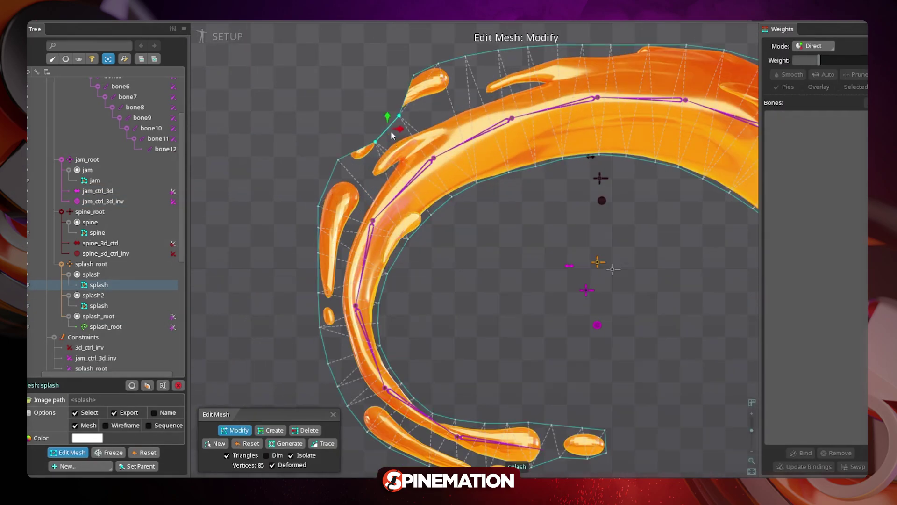
pyautogui.moveTo(344, 246); pyautogui.dragTo(354, 245)
pyautogui.moveTo(319, 311); pyautogui.dragTo(339, 312)
pyautogui.moveTo(354, 394); pyautogui.dragTo(352, 276)
pyautogui.moveTo(346, 287); pyautogui.dragTo(367, 276)
pyautogui.moveTo(367, 308); pyautogui.dragTo(391, 290)
pyautogui.scroll(-5, 597, 322)
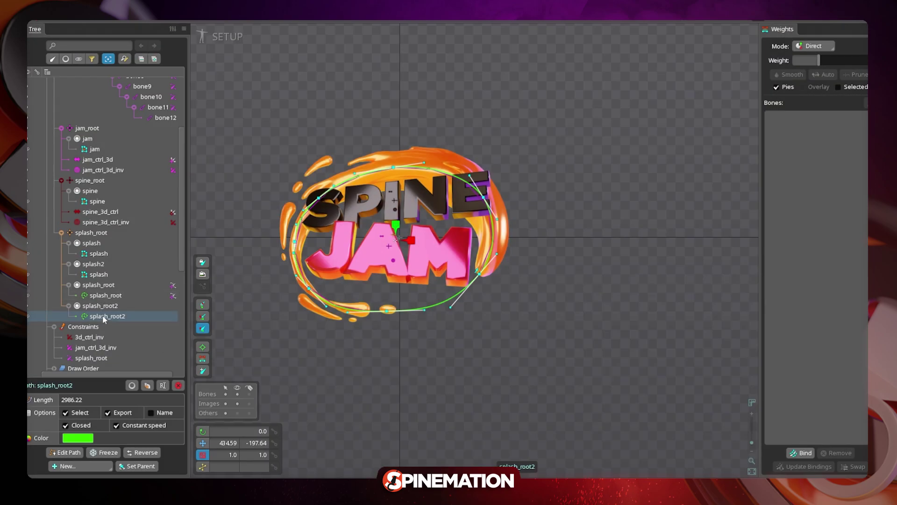
# Select the splash chain from bone to bone12 and duplicate it as bone13 to bone24
pyautogui.scroll(5, 185, 157)
pyautogui.click(82, 104)
pyautogui.keyDown('shift'); pyautogui.click(165, 218); pyautogui.keyUp('shift')
# Recolour bone13 to bone24 green and add a path constraint attaching them to the splash_root2 path
pyautogui.click(85, 176)
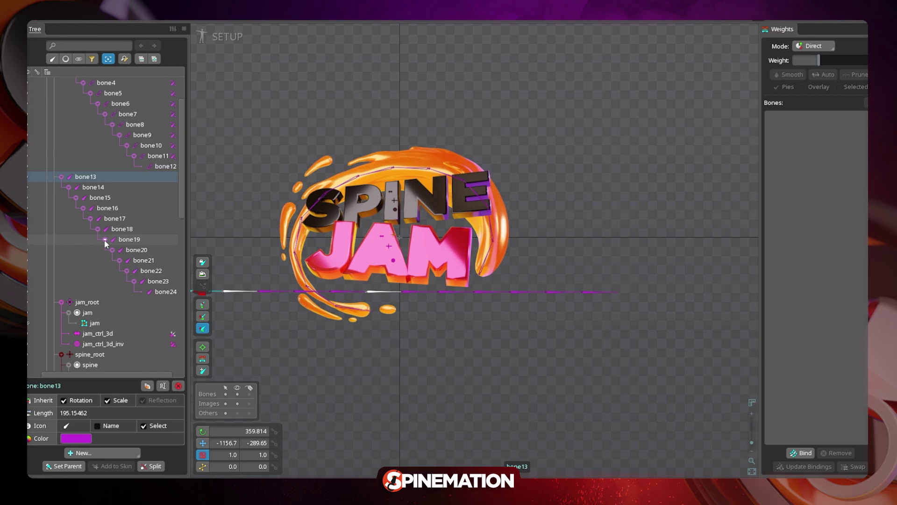
pyautogui.keyDown('shift'); pyautogui.click(164, 291); pyautogui.keyUp('shift')
pyautogui.click(77, 440)
pyautogui.click(100, 453)
# Bind the splash2 mesh to bone13 through bone24, and select its original bone to bone12 bindings
pyautogui.click(101, 200)
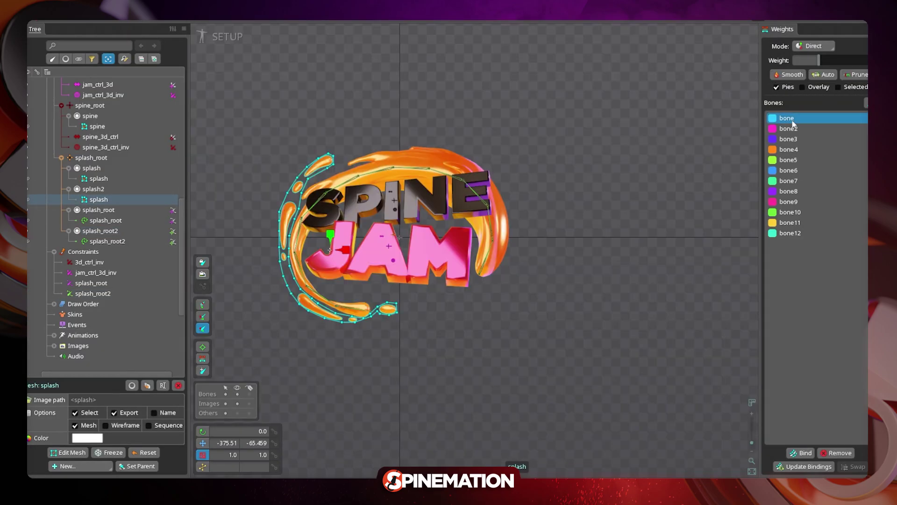
pyautogui.keyDown('shift'); pyautogui.click(790, 233); pyautogui.keyUp('shift')
pyautogui.click(801, 453)
pyautogui.scroll(6, 117, 211)
pyautogui.click(86, 179)
pyautogui.keyDown('shift'); pyautogui.click(165, 294); pyautogui.keyUp('shift')
pyautogui.press('Escape')
pyautogui.click(790, 118)
pyautogui.keyDown('shift'); pyautogui.click(792, 233); pyautogui.keyUp('shift')
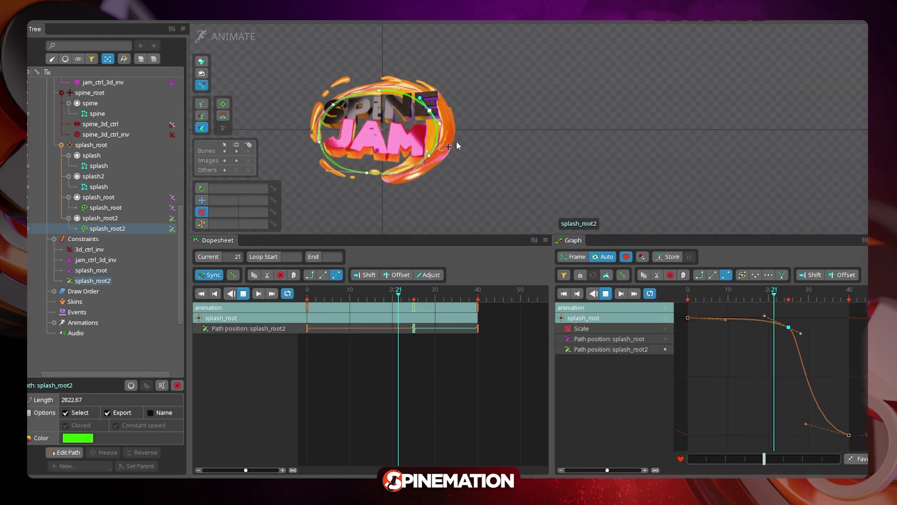
pyautogui.moveTo(456, 141); pyautogui.dragTo(567, 173)
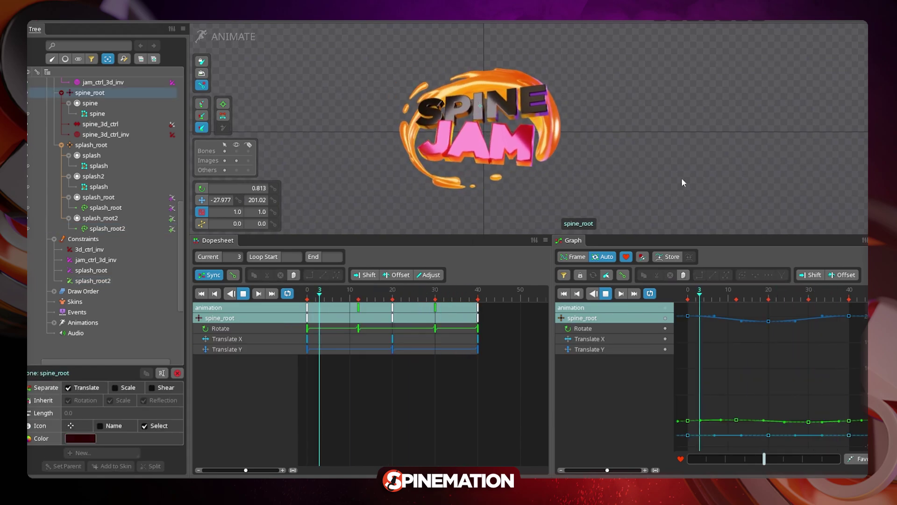